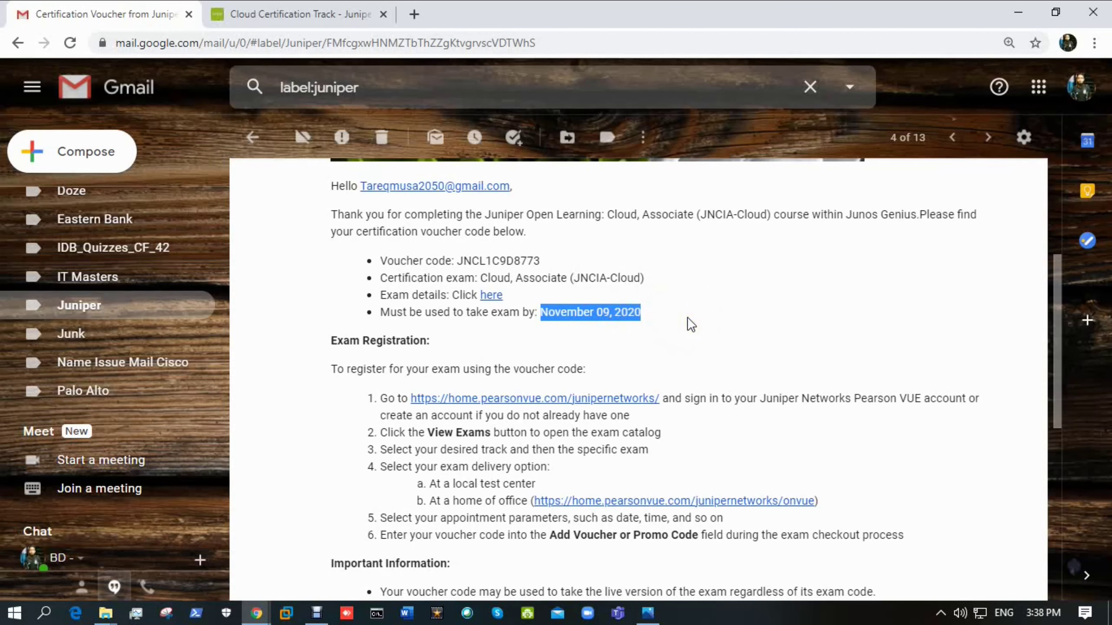
- Review the Juniper voucher email's November 09, 2020 deadline and clear the date highlight
scroll(575, 377, "down", 4)
scroll(455, 317, "up", 2)
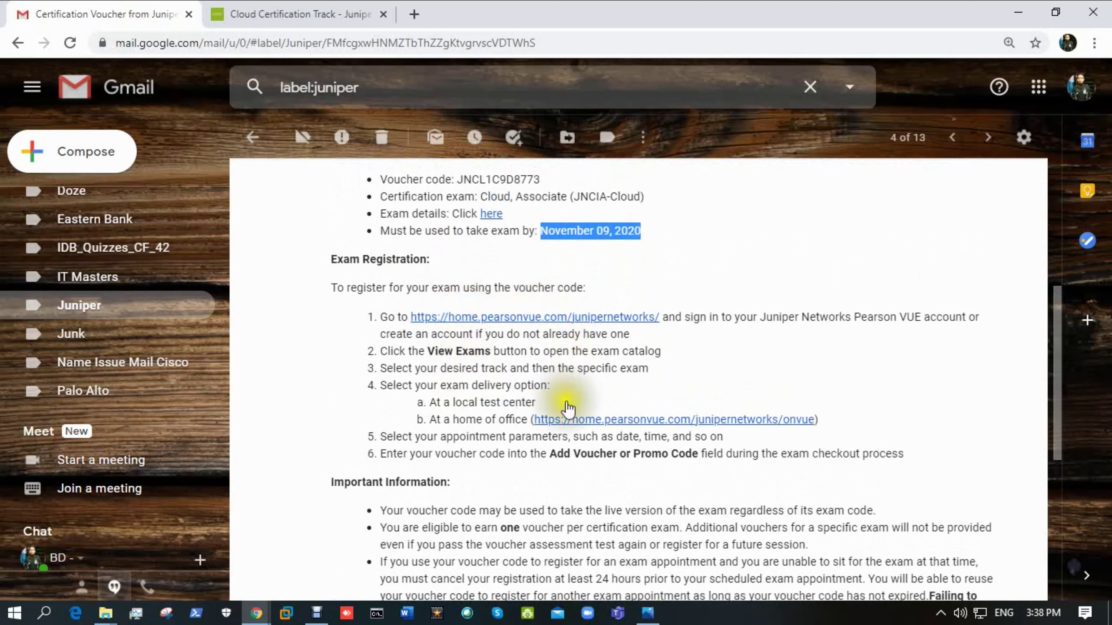
left_click(693, 279)
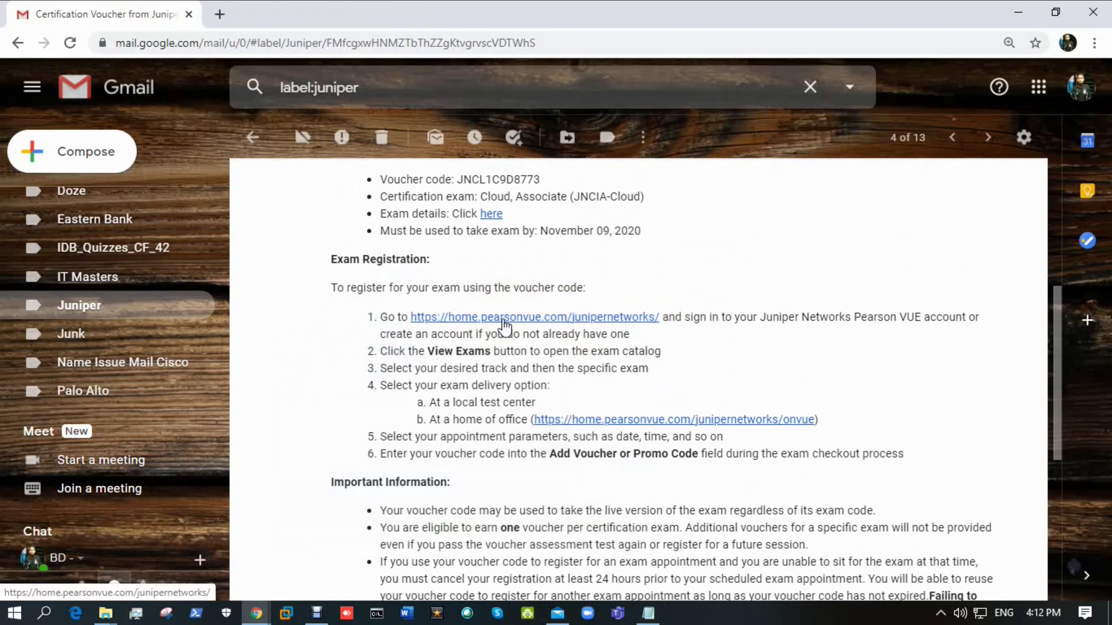
left_click(506, 324)
- Open the Pearson VUE Juniper link from the email in a new tab
right_click(505, 319)
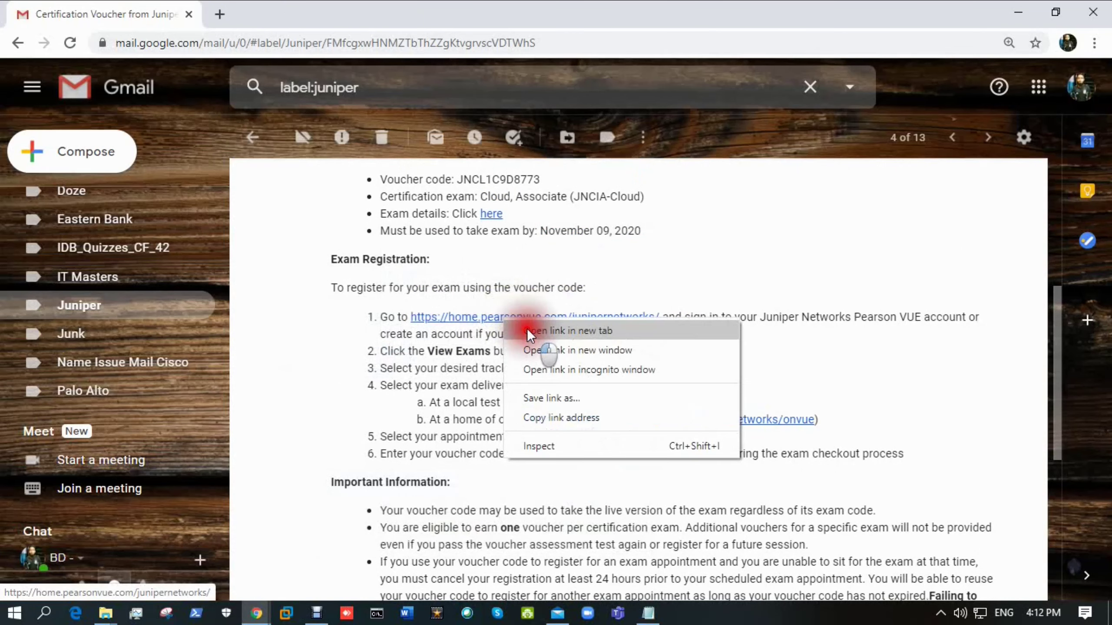
left_click(526, 329)
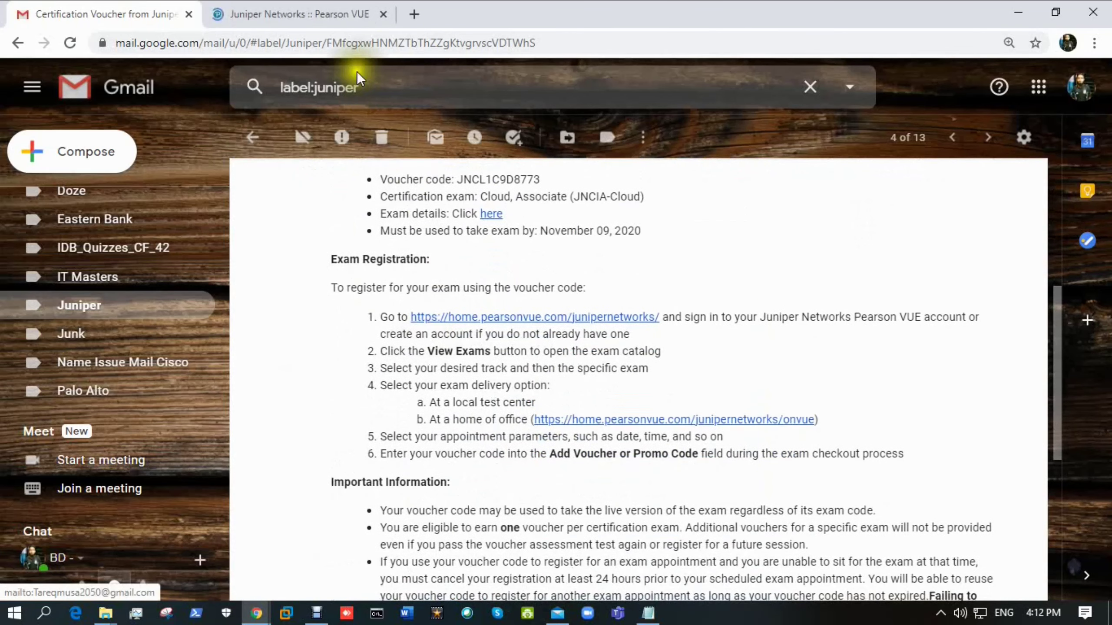
left_click(309, 12)
scroll(311, 186, "down", 6)
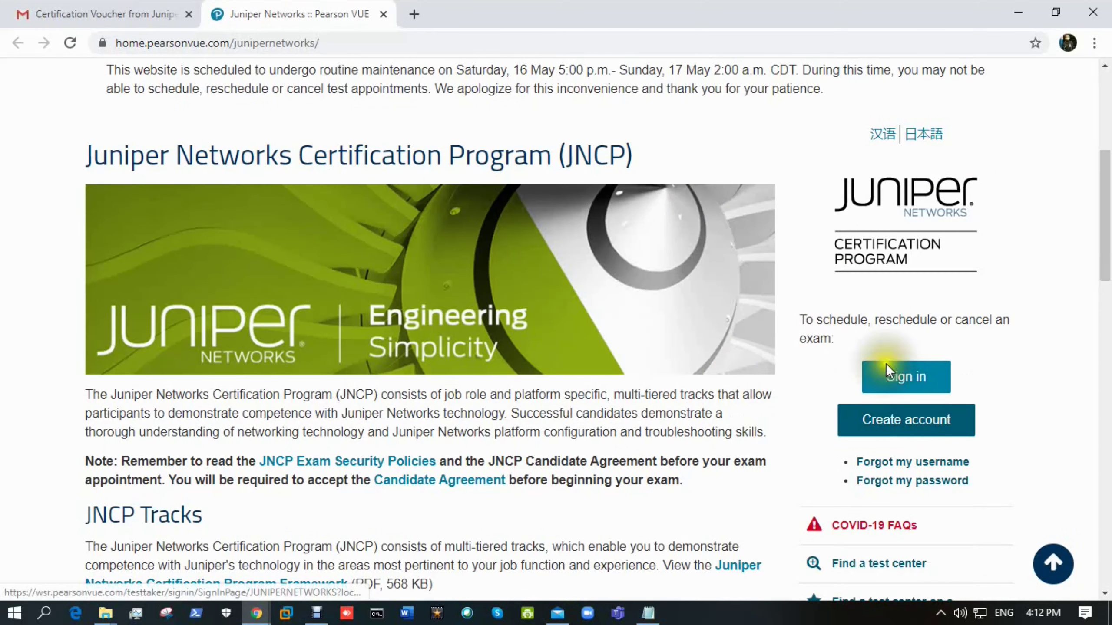
- Start a new web account, answering that the Cert Manager ID is unknown
left_click(904, 421)
left_click(254, 387)
scroll(254, 388, "down", 5)
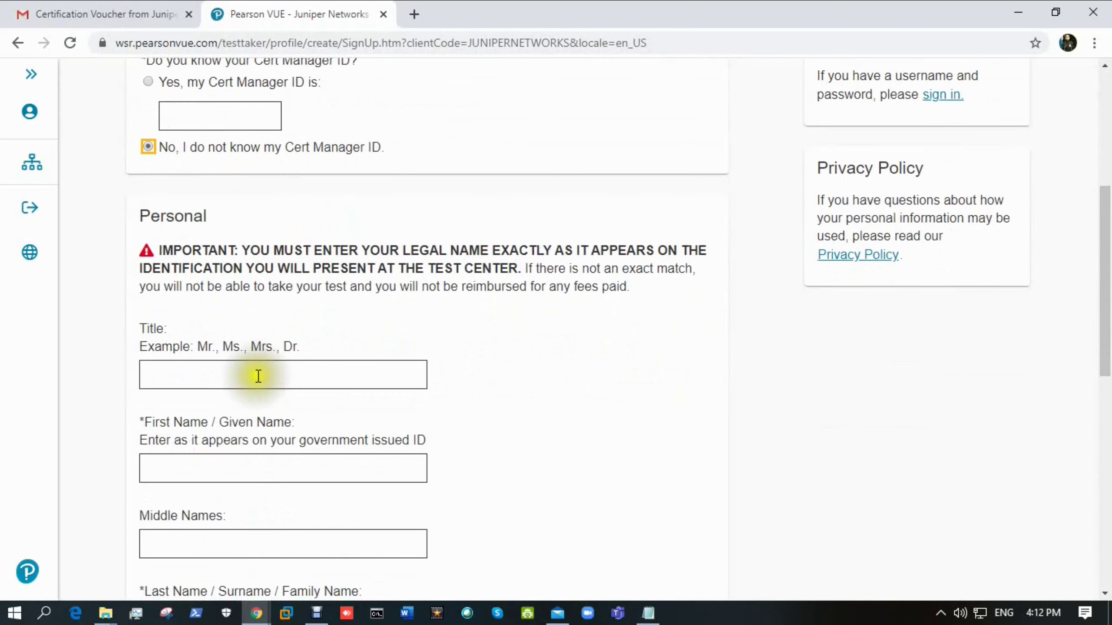
scroll(254, 388, "down", 4)
scroll(214, 315, "down", 7)
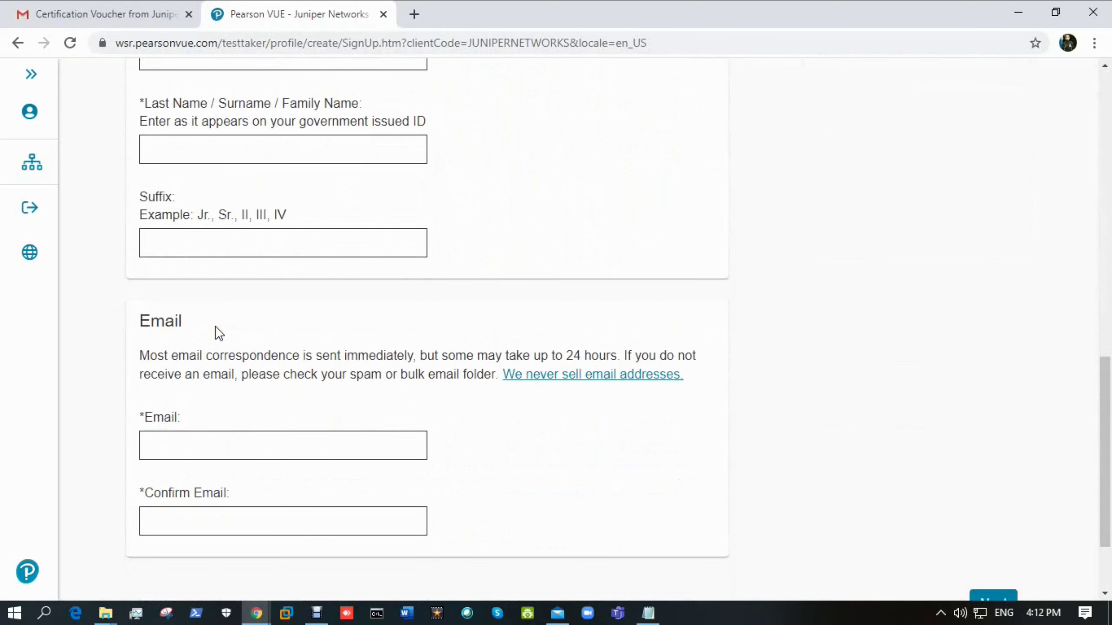
scroll(215, 332, "down", 3)
left_click(783, 355)
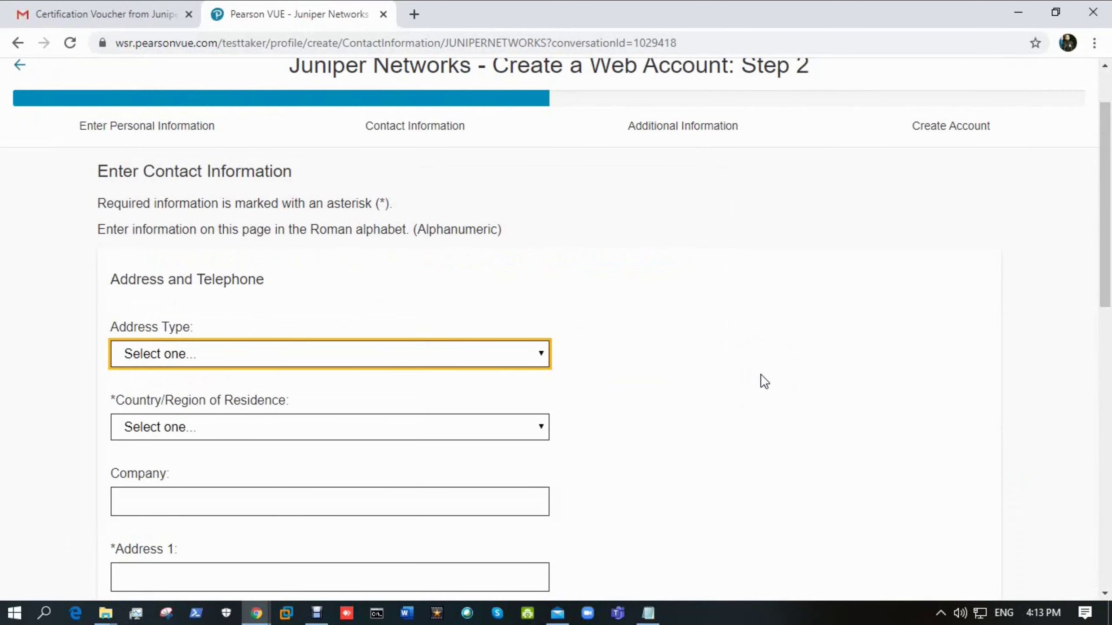
- Submit the contact details and confirm the account e-mail address to create the web account
scroll(459, 162, "up", 1)
scroll(439, 156, "down", 1)
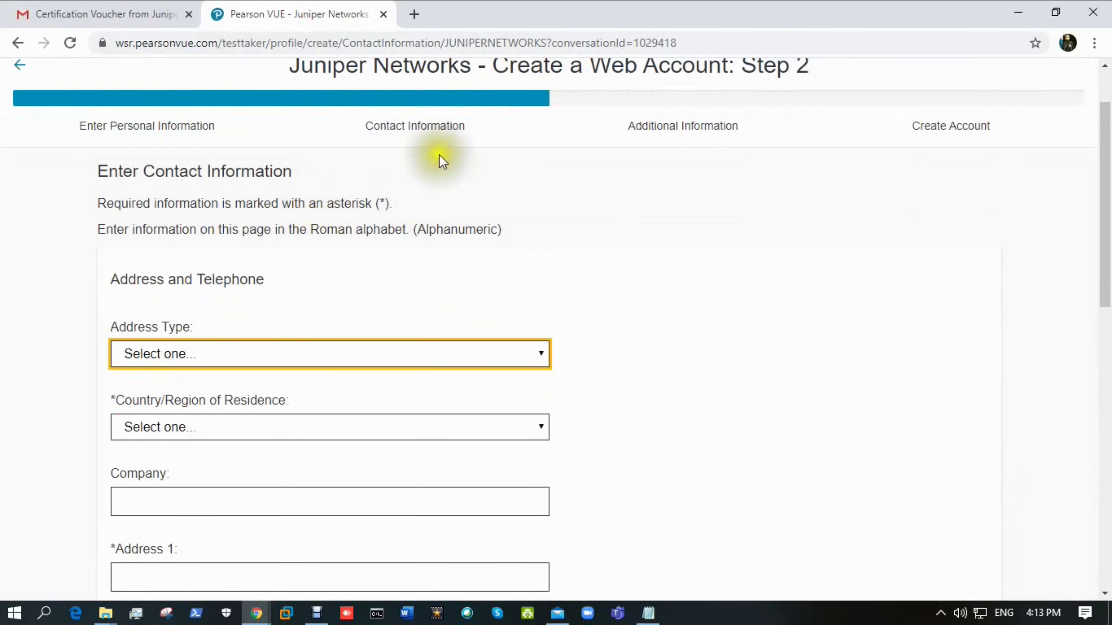
scroll(192, 312, "down", 12)
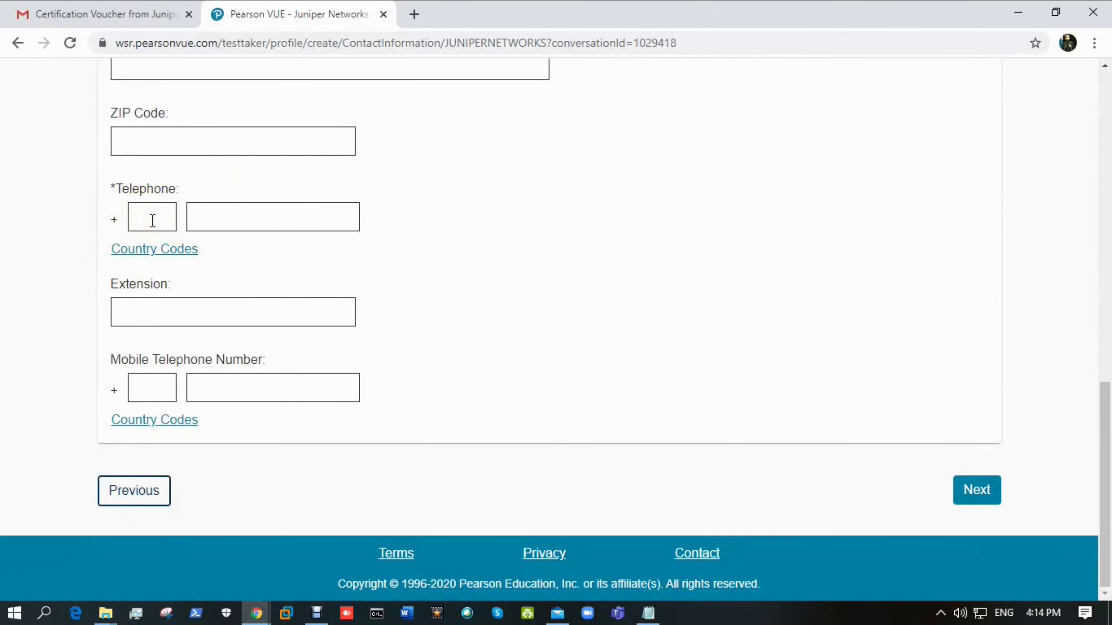
left_click(252, 406)
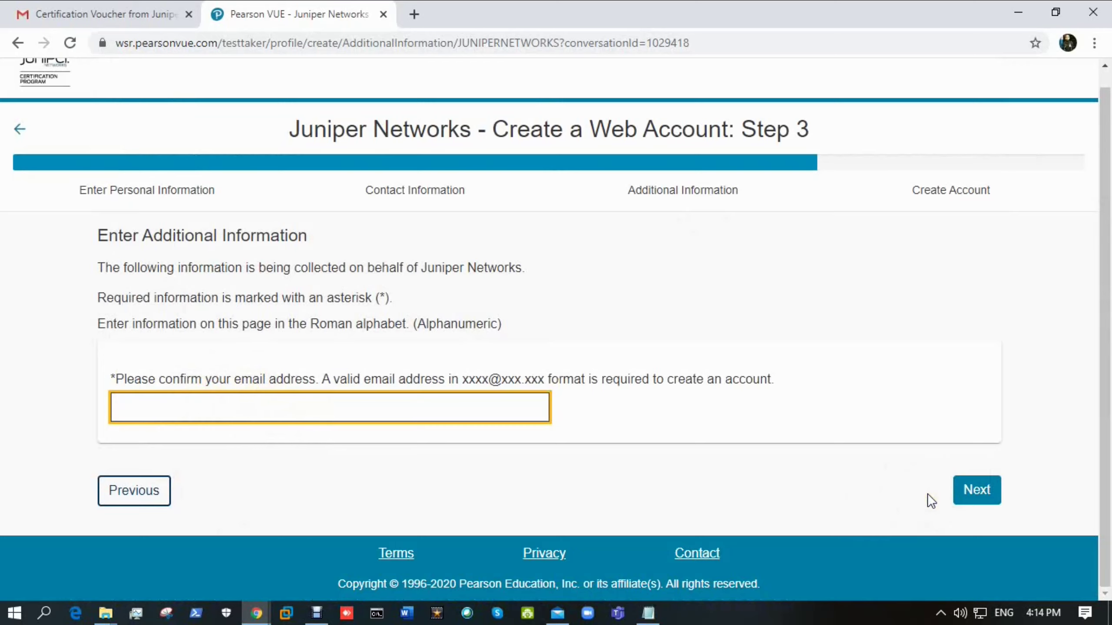
left_click(982, 484)
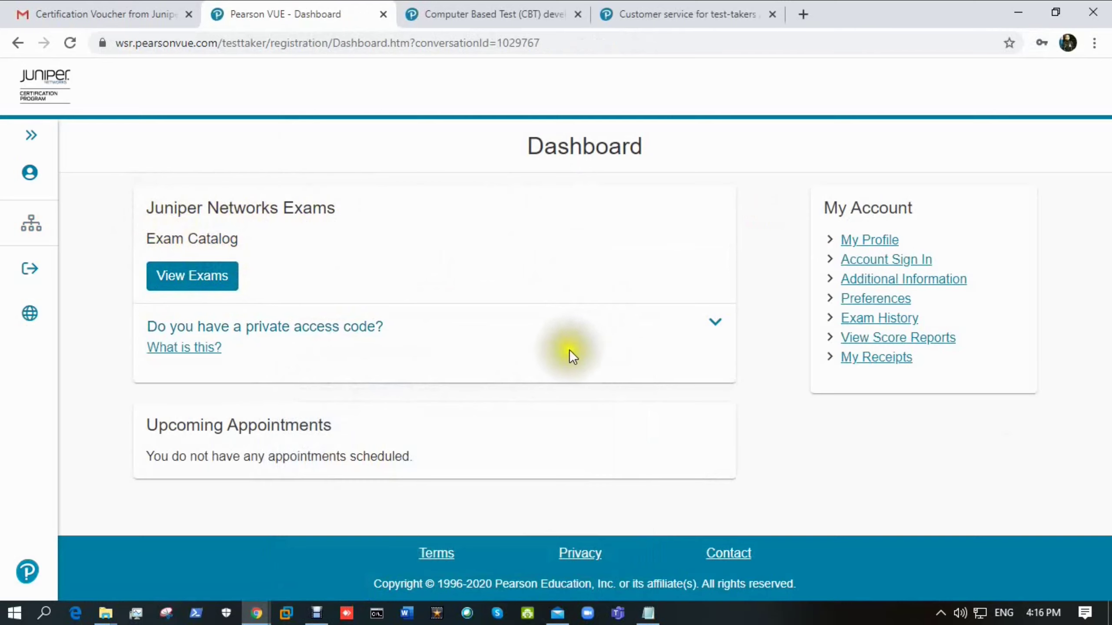
- Open the Juniper Networks exam catalog and browse tracks like Automation and DevOps and Cloud
left_click(172, 280)
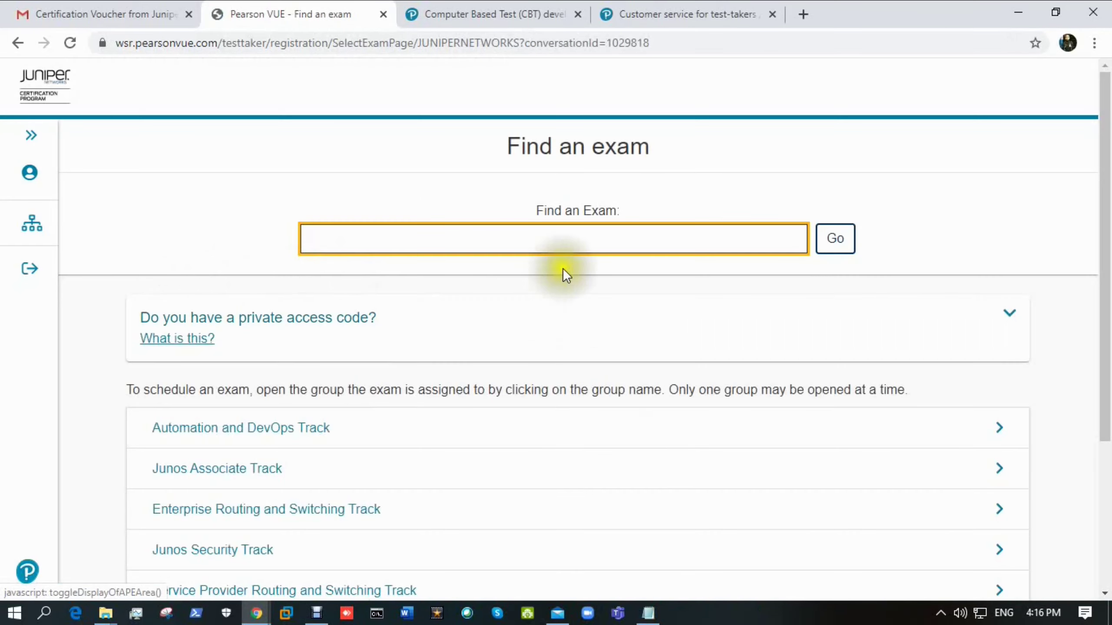
scroll(453, 360, "down", 3)
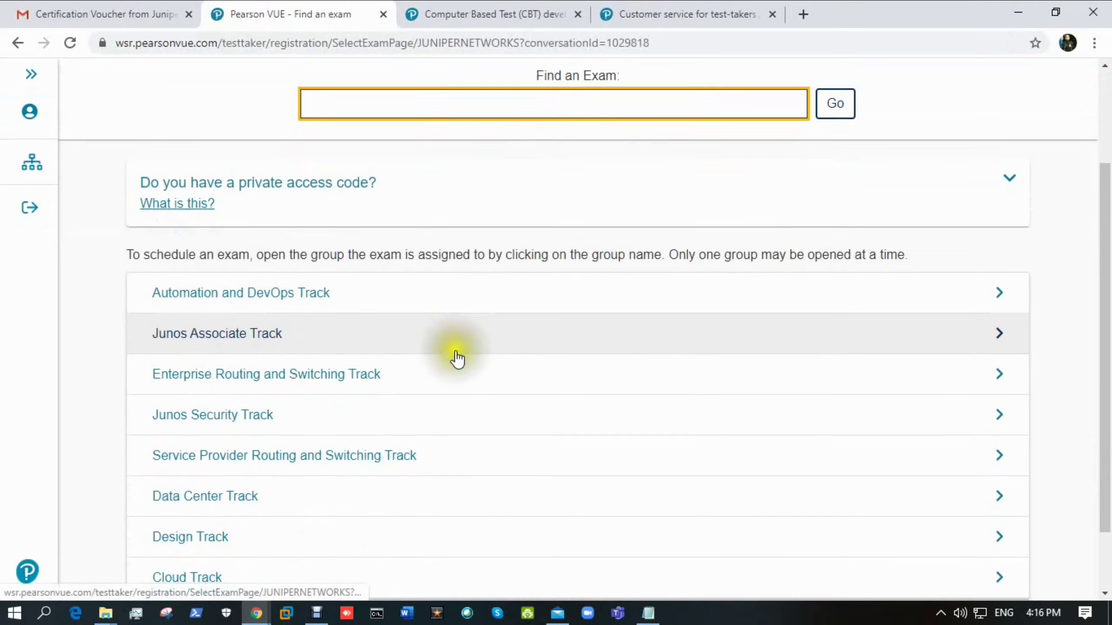
scroll(455, 368, "down", 2)
scroll(449, 377, "up", 5)
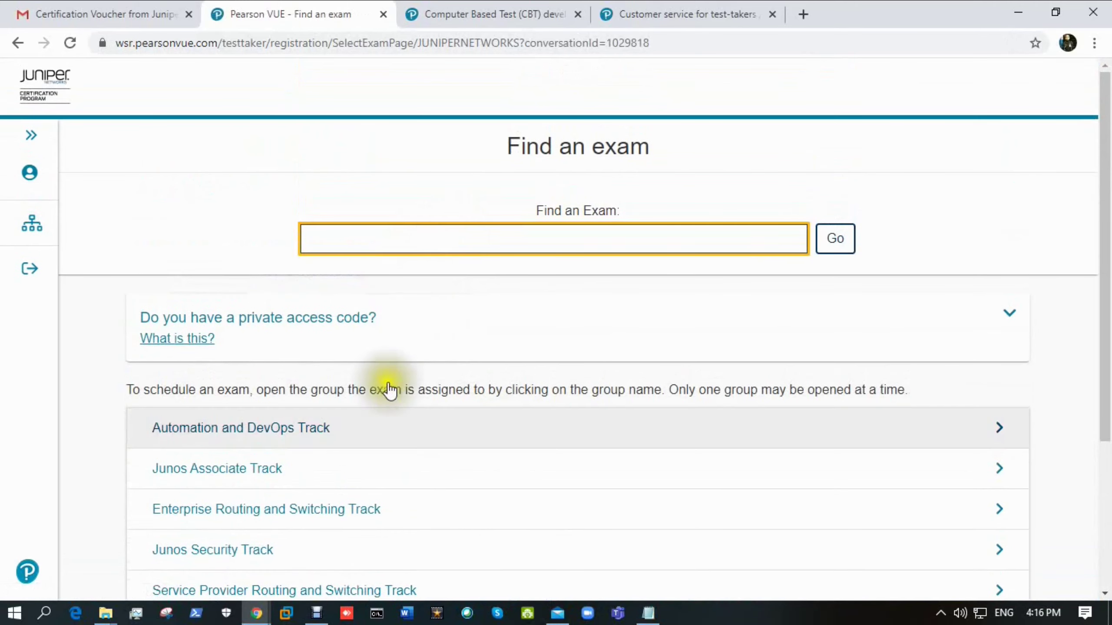
scroll(388, 389, "down", 5)
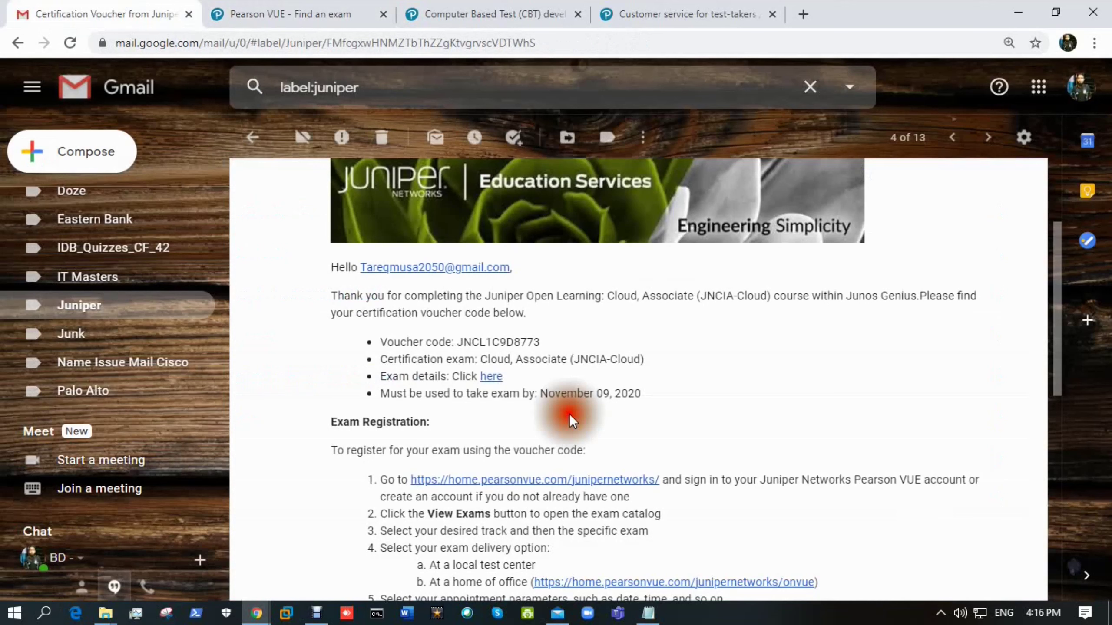
- Open the JNCIA-Cloud exam page in a new tab, copy code JN0-211, and return to Find an exam
right_click(491, 377)
left_click(553, 389)
left_click(468, 14)
scroll(525, 350, "down", 10)
left_click_drag(141, 372, 190, 370)
key("ctrl+c")
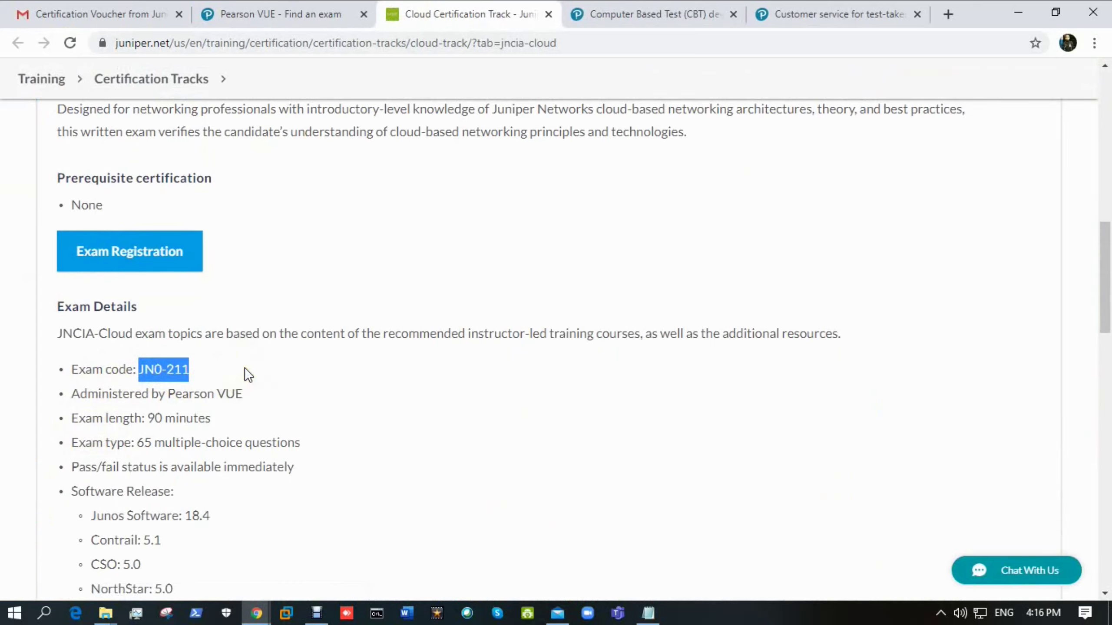
left_click(318, 6)
scroll(440, 278, "up", 5)
- Search for JN0-211 and open the JN0-211: Cloud, Associate (JNCIA-Cloud) exam options
left_click(445, 241)
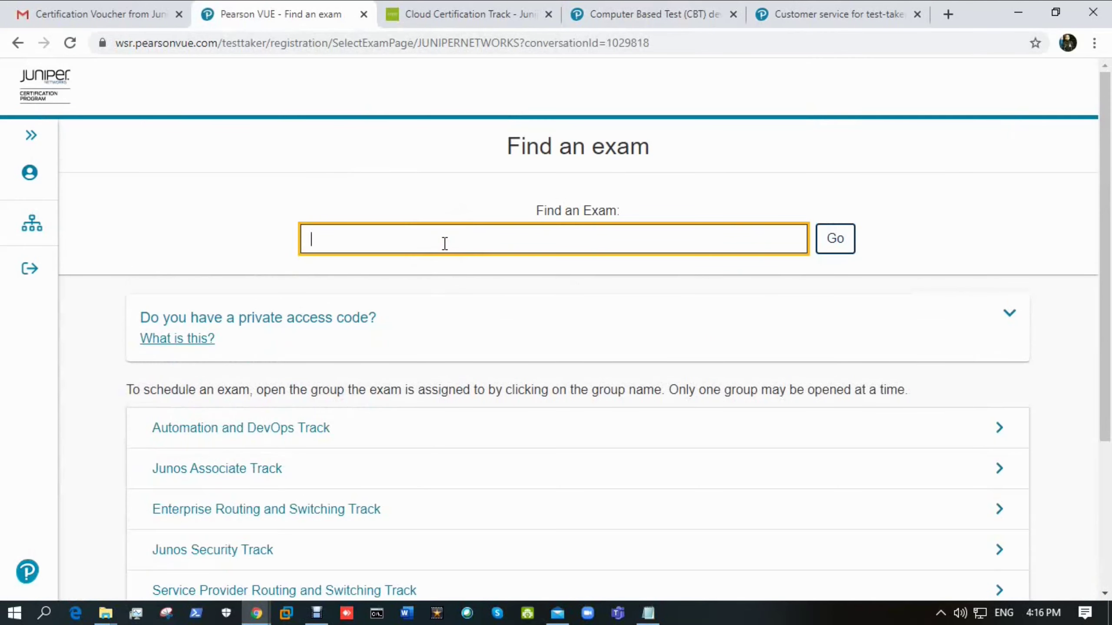
key("ctrl+v")
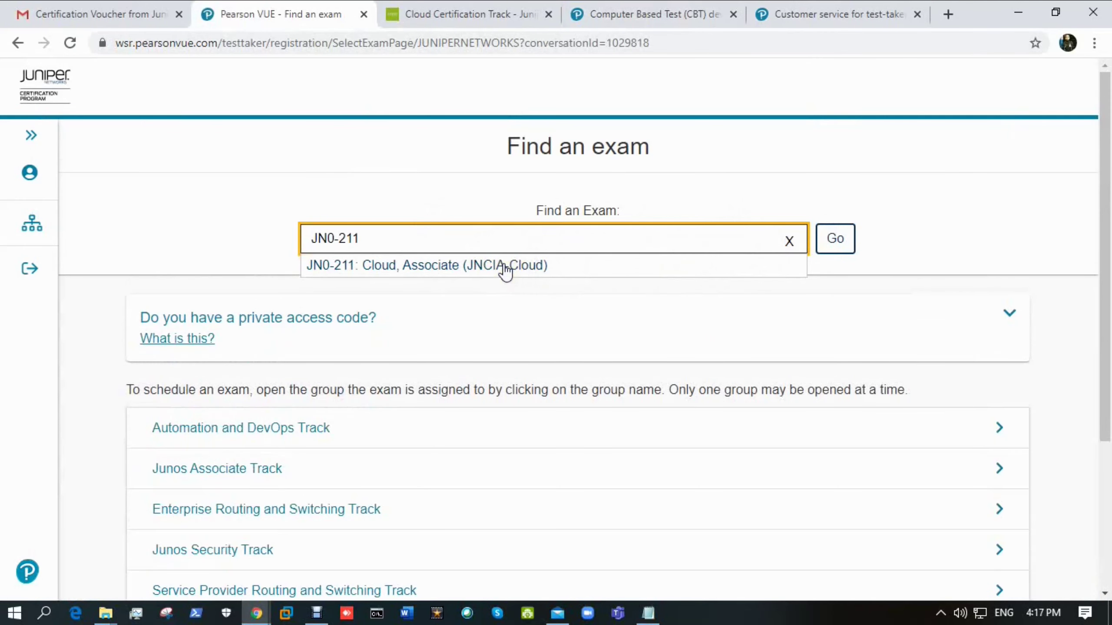
left_click(498, 271)
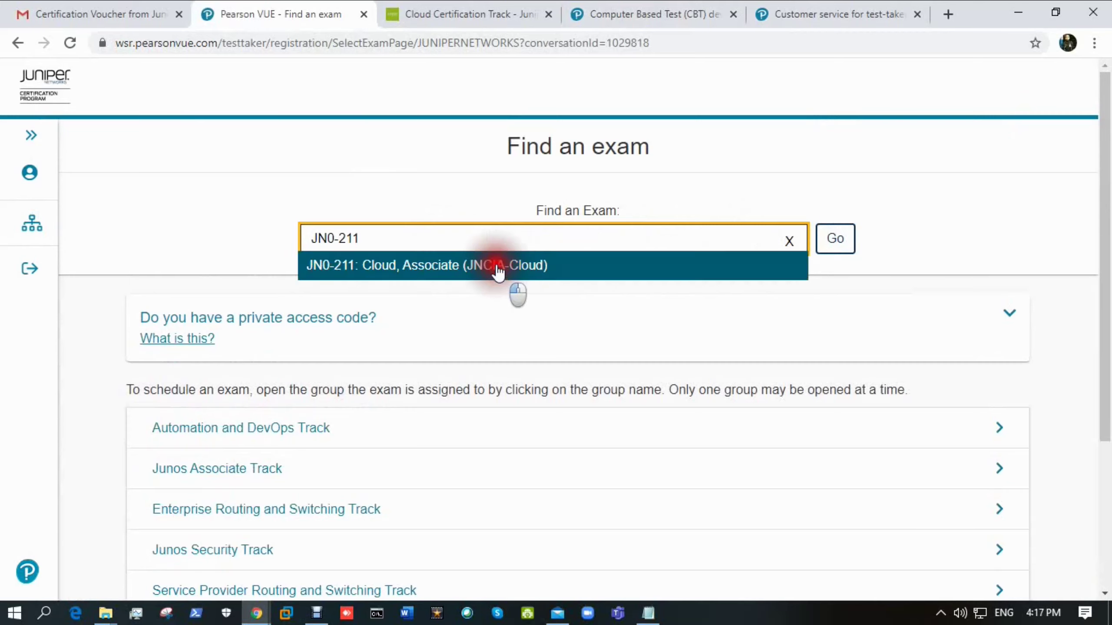
left_click(835, 241)
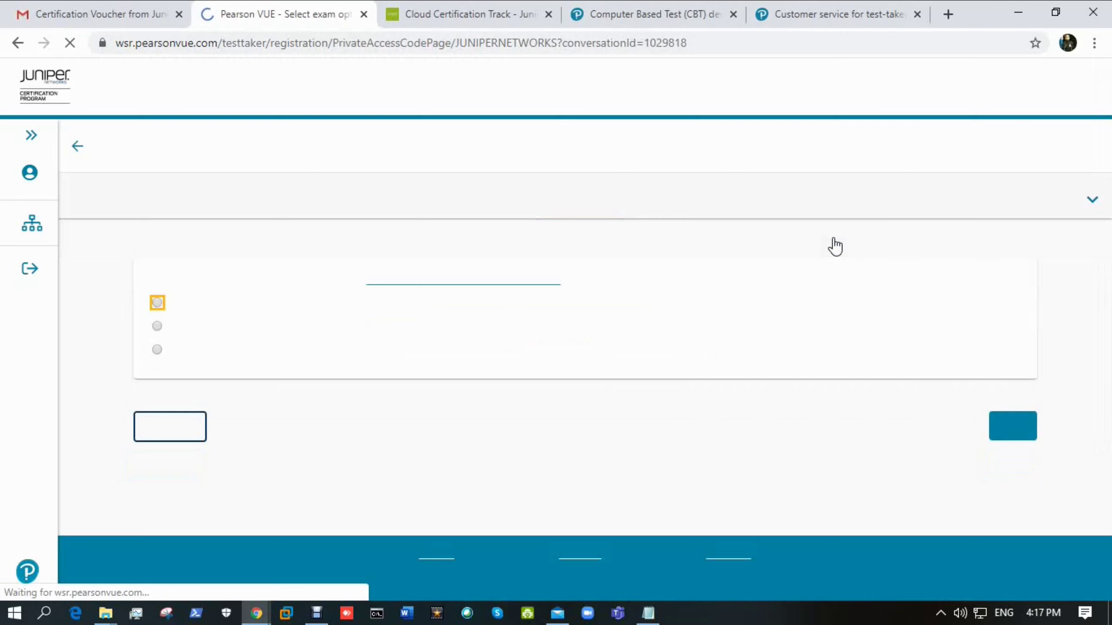
left_click(425, 445)
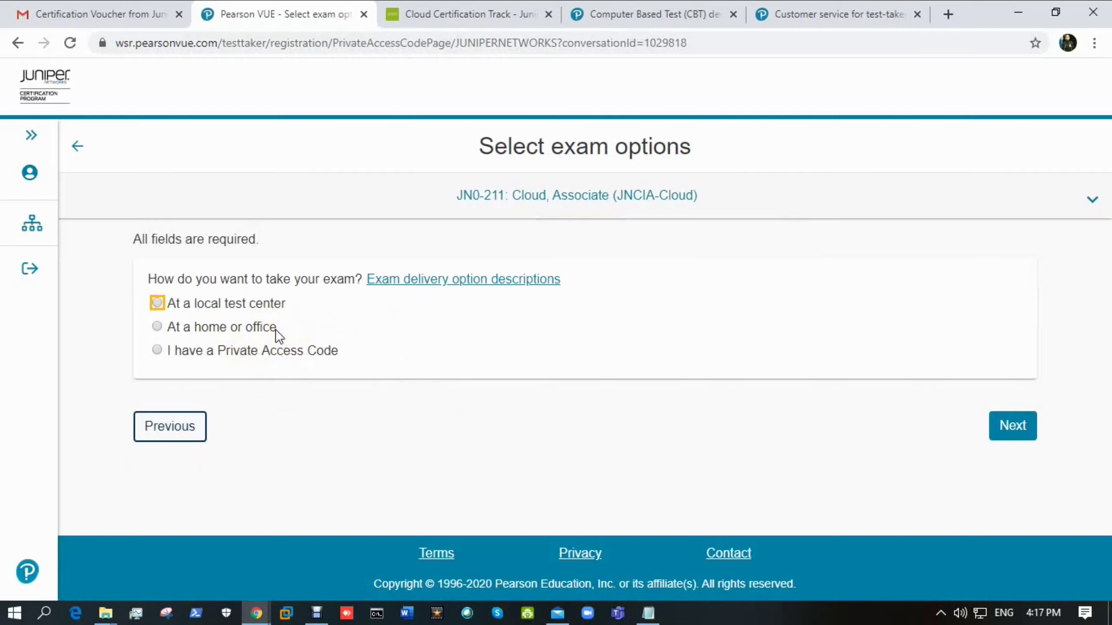
- Choose At a home or office delivery for the JN0-211 exam and continue
left_click(216, 326)
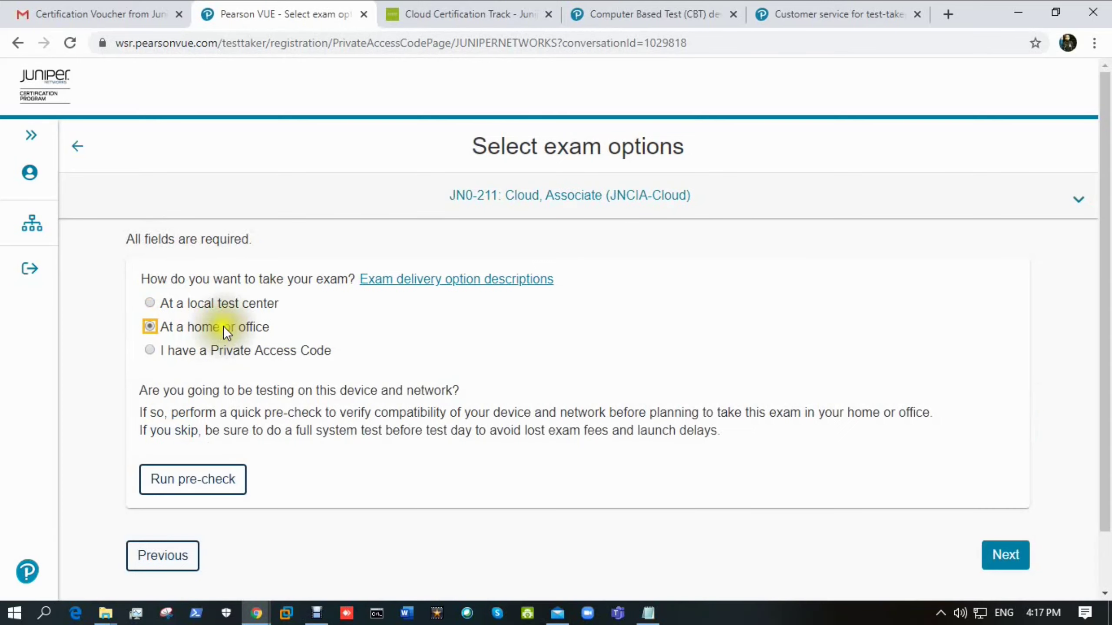
scroll(539, 382, "down", 2)
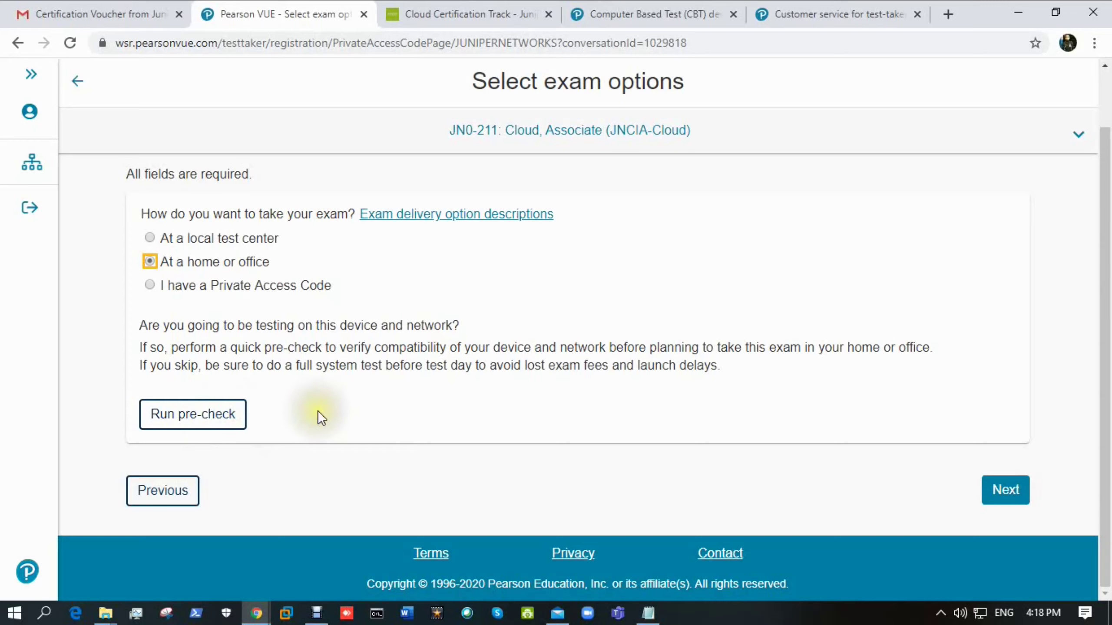
left_click(990, 484)
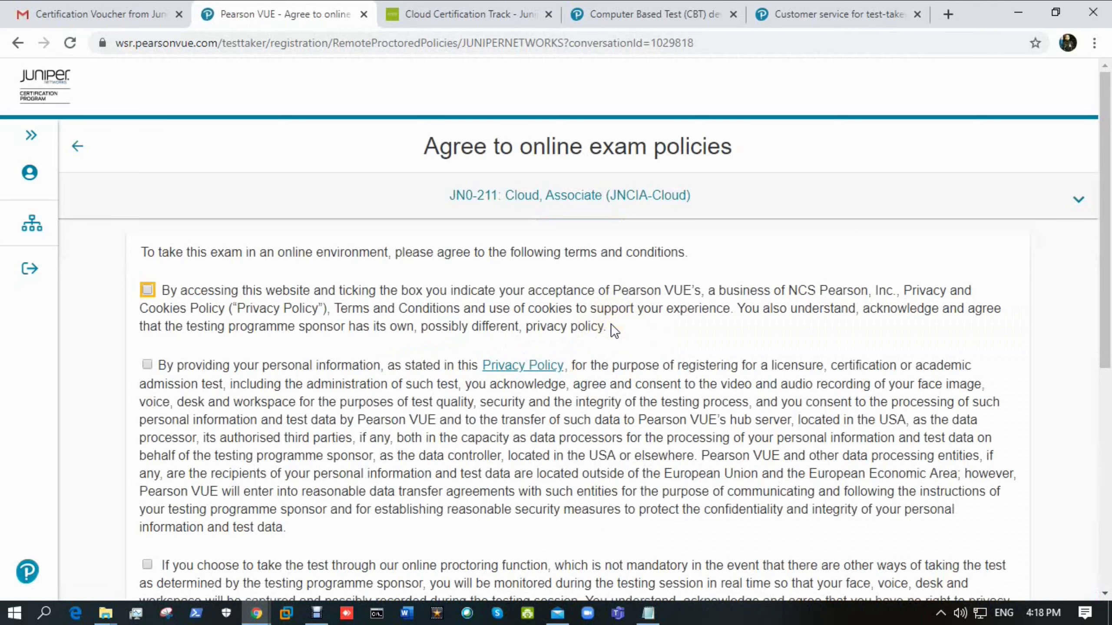
- Accept both online exam policies and confirm the USD 200.00 English exam details
left_click(287, 291)
left_click(255, 364)
scroll(255, 365, "down", 1)
left_click(1005, 550)
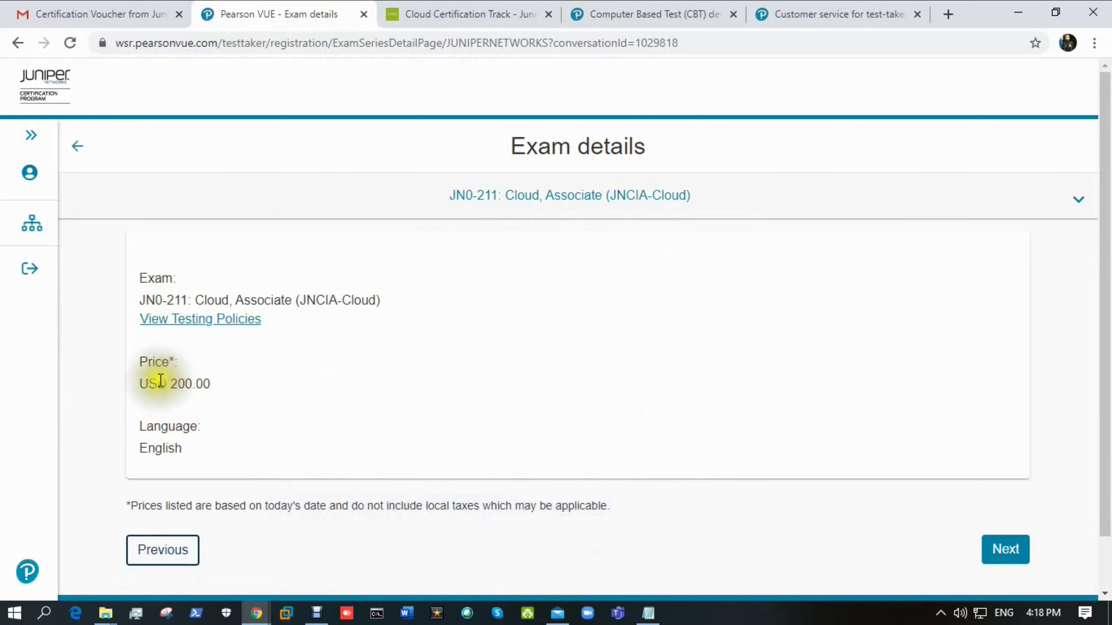
scroll(191, 370, "down", 1)
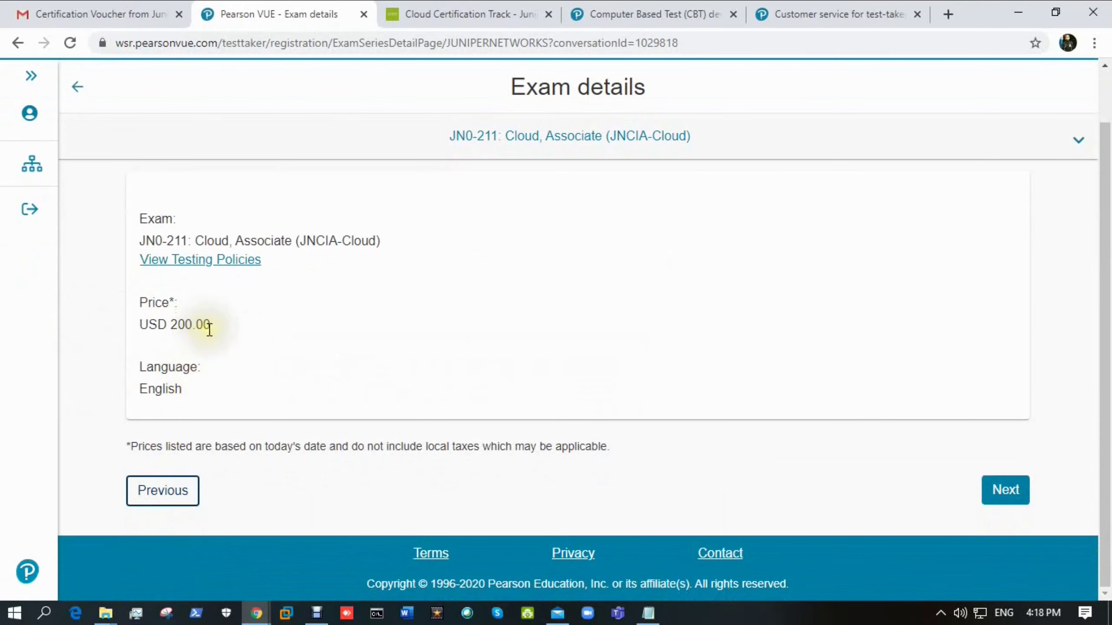
left_click(998, 494)
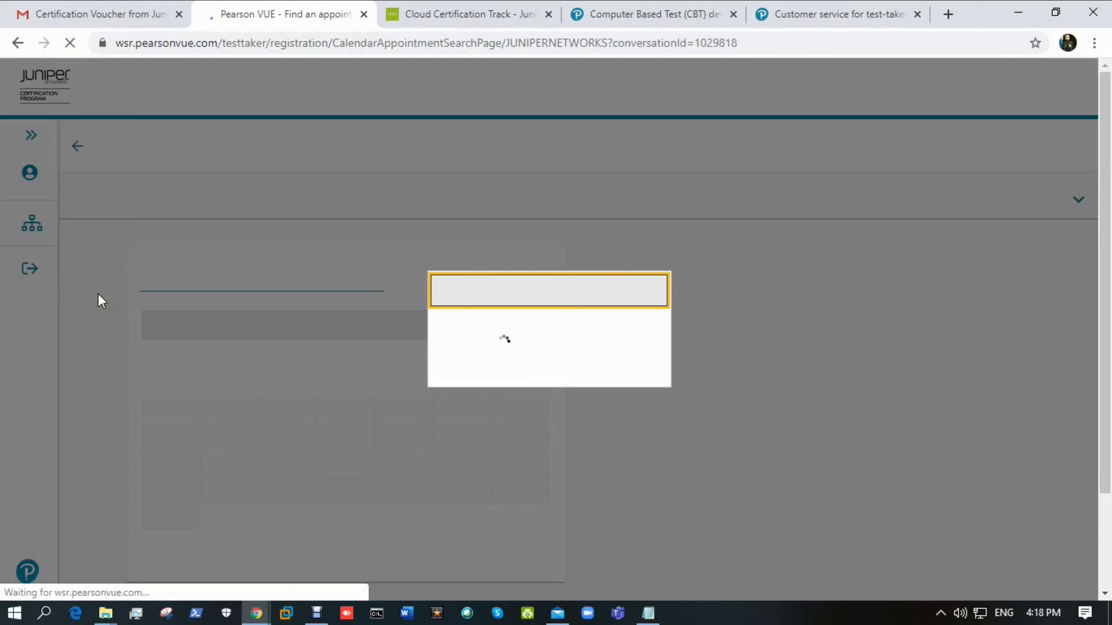
- Browse the appointment calendar between May and June 2020, settling on June 2020
scroll(350, 338, "down", 2)
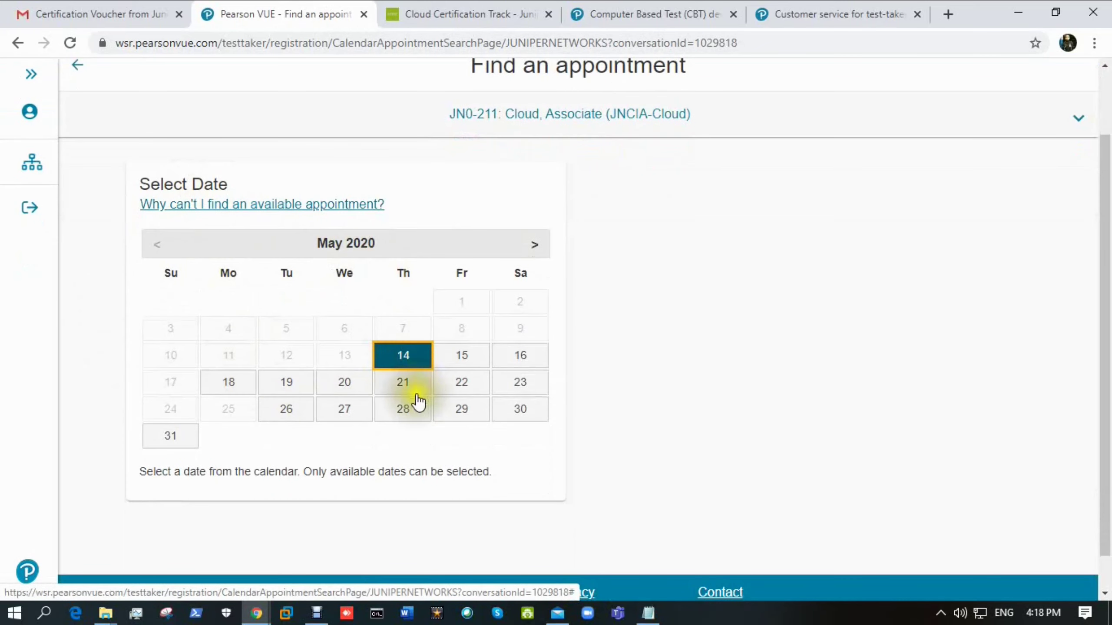
scroll(416, 399, "down", 1)
left_click(540, 207)
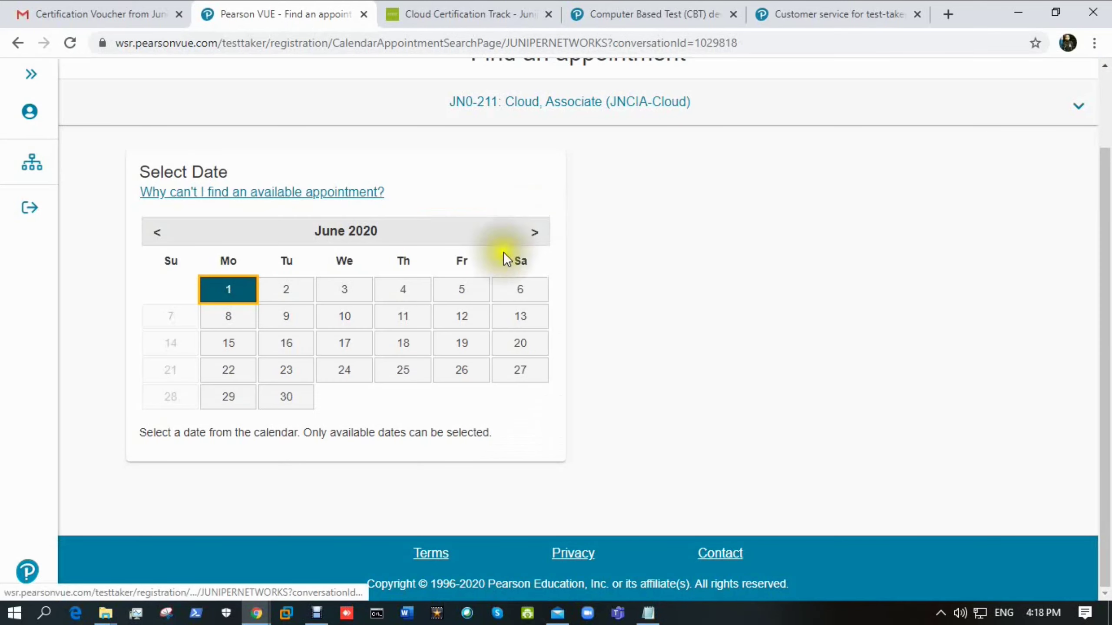
left_click(156, 232)
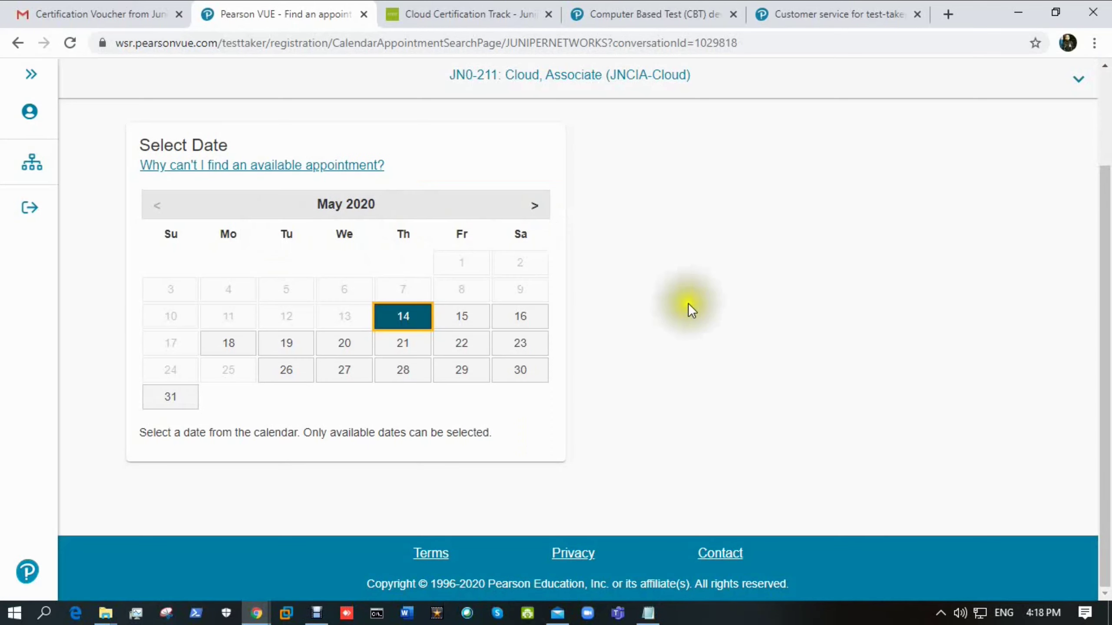
left_click(534, 206)
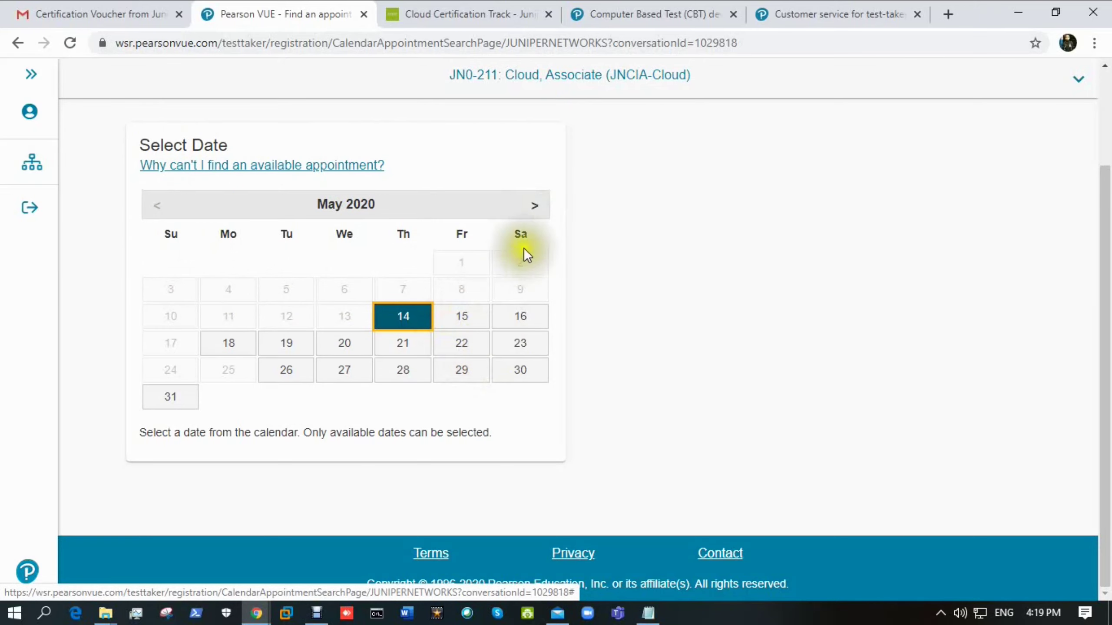
left_click(531, 213)
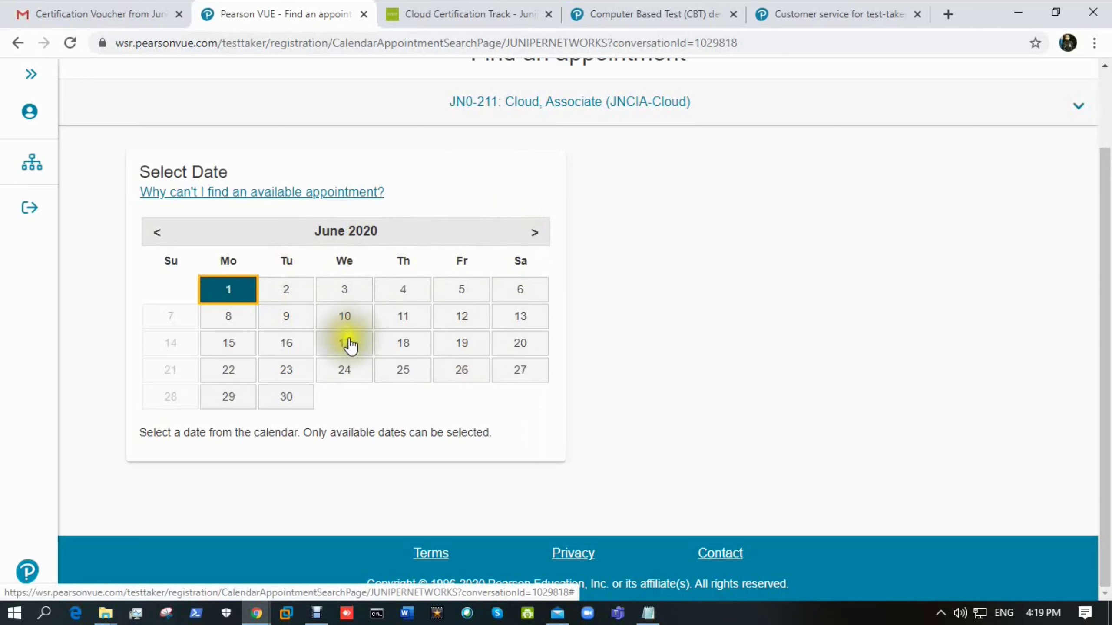
- Pick Thursday, June 11, 2020 and look through its Asia/Dhaka-BDT start times
left_click(663, 306)
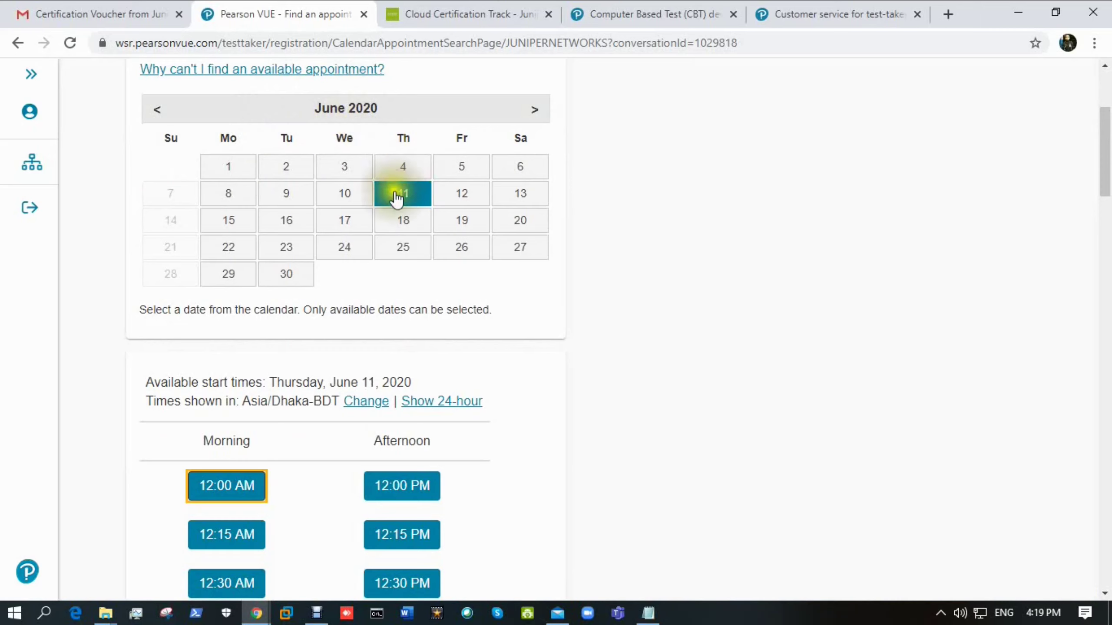
scroll(398, 225, "down", 5)
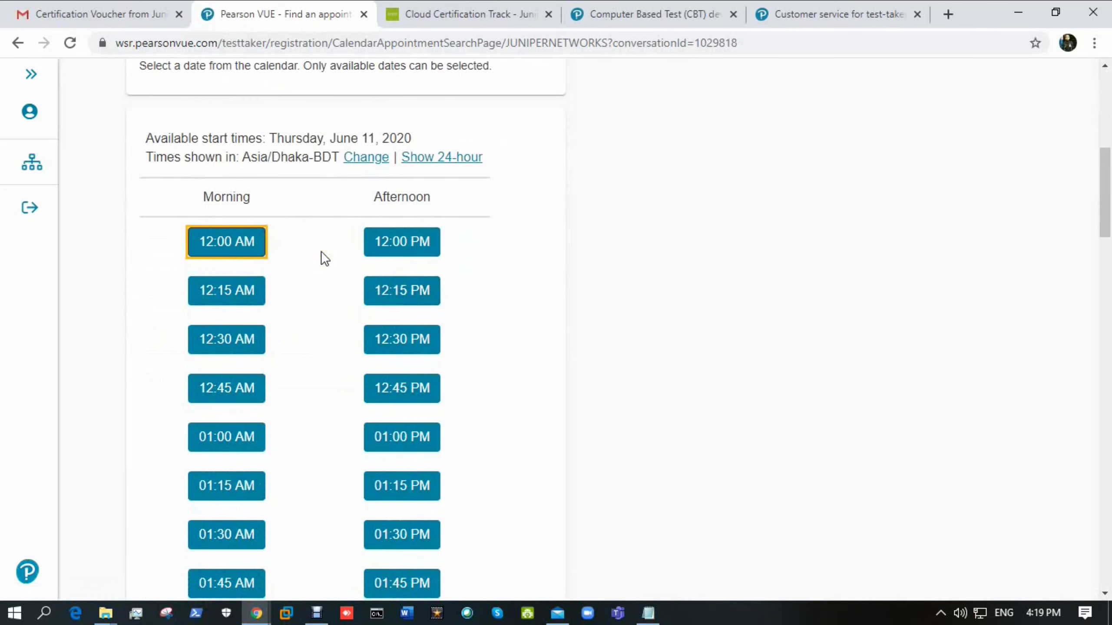
scroll(273, 263, "down", 2)
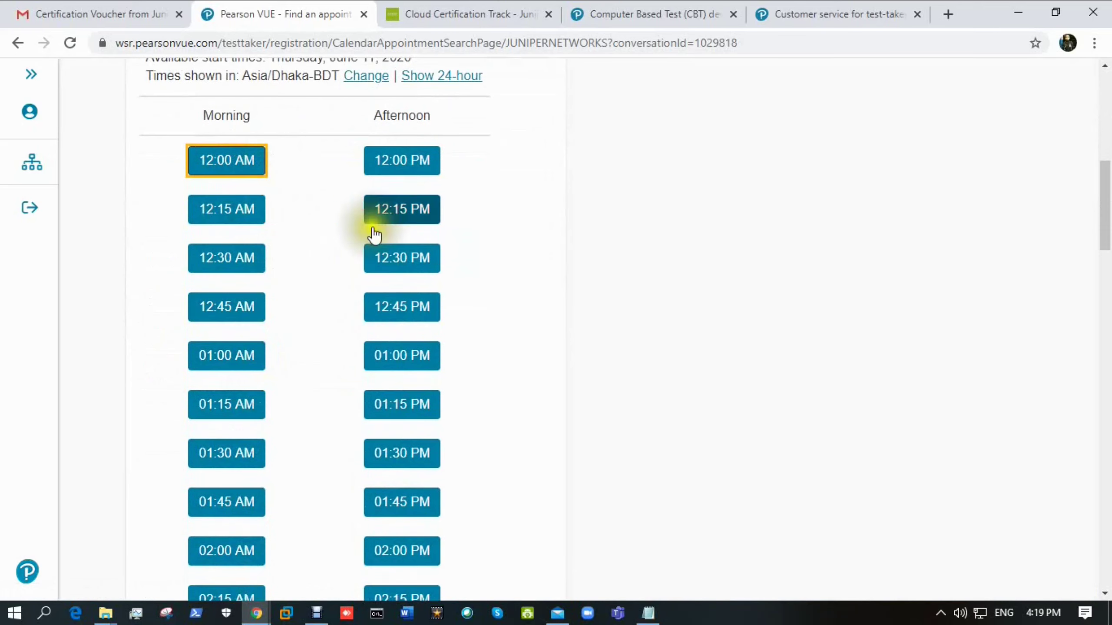
scroll(394, 363, "up", 3)
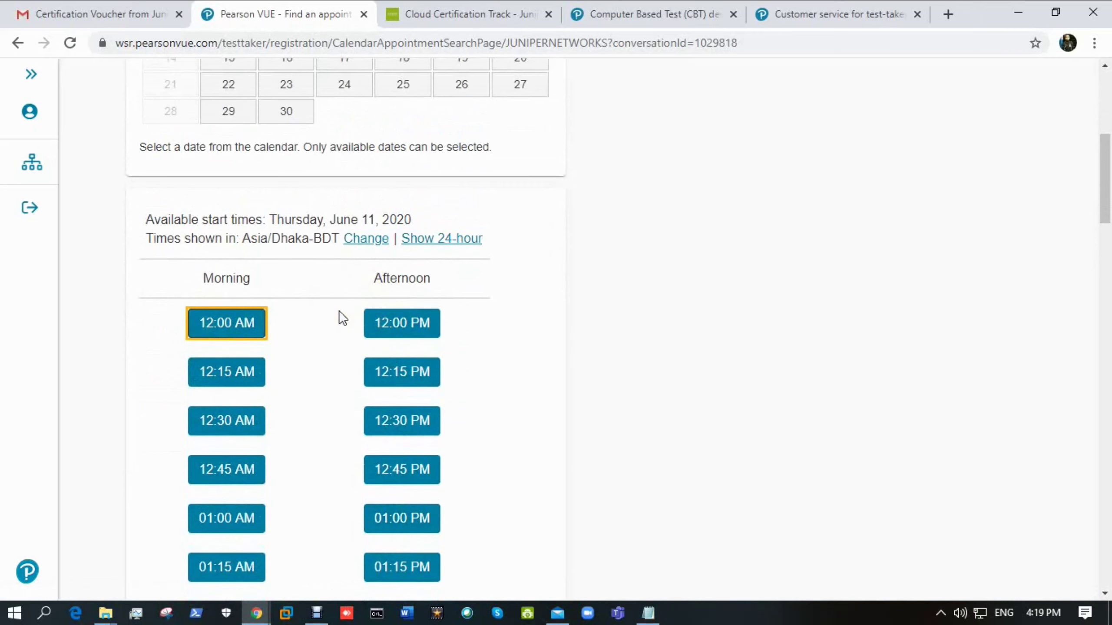
scroll(263, 419, "down", 2)
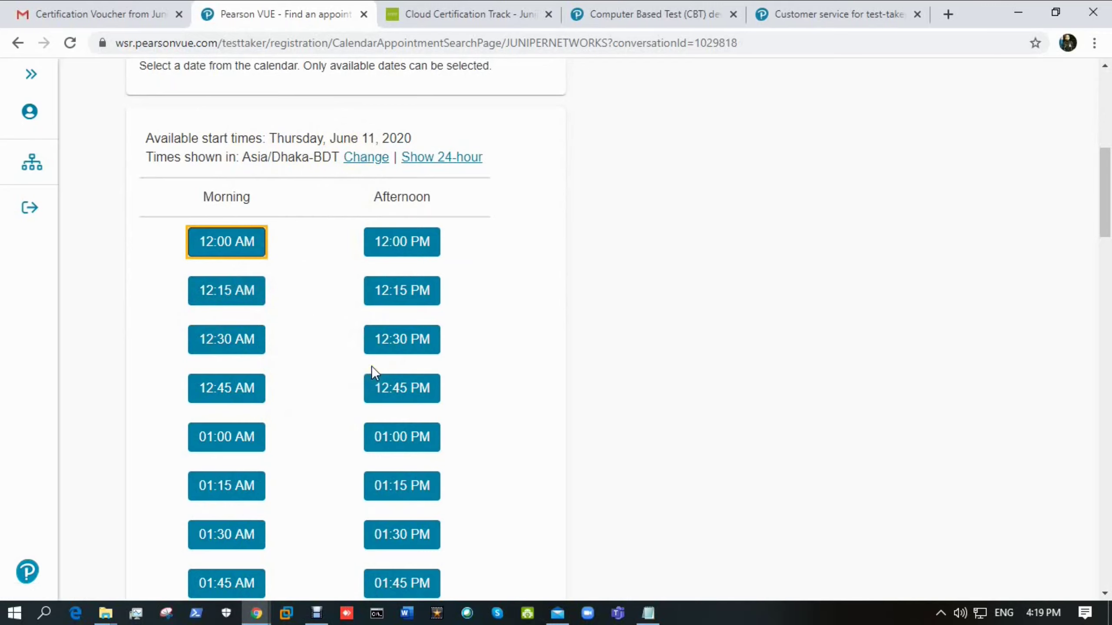
scroll(337, 377, "down", 5)
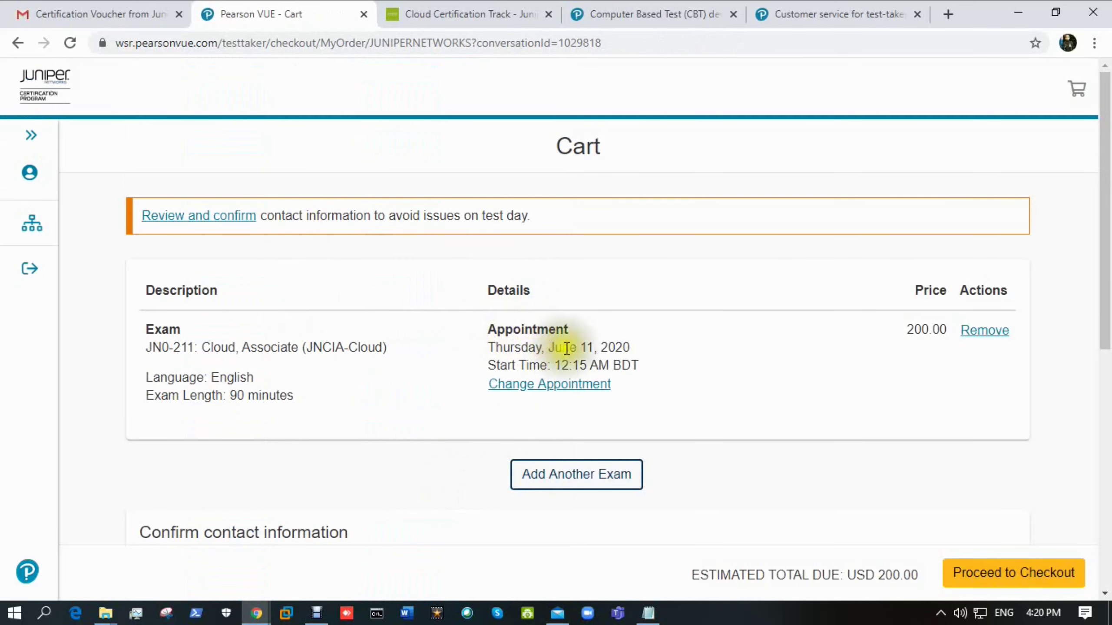
- Review the cart with JN0-211 on June 11, 2020 at 12:15 AM BDT and proceed to checkout
scroll(681, 349, "down", 3)
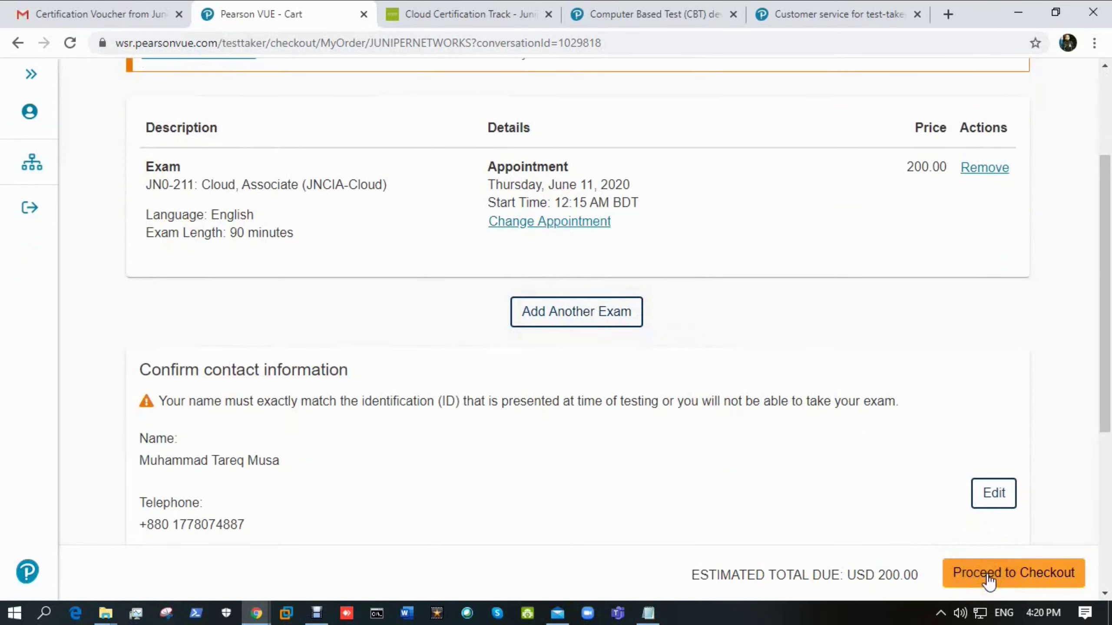
scroll(307, 289, "down", 5)
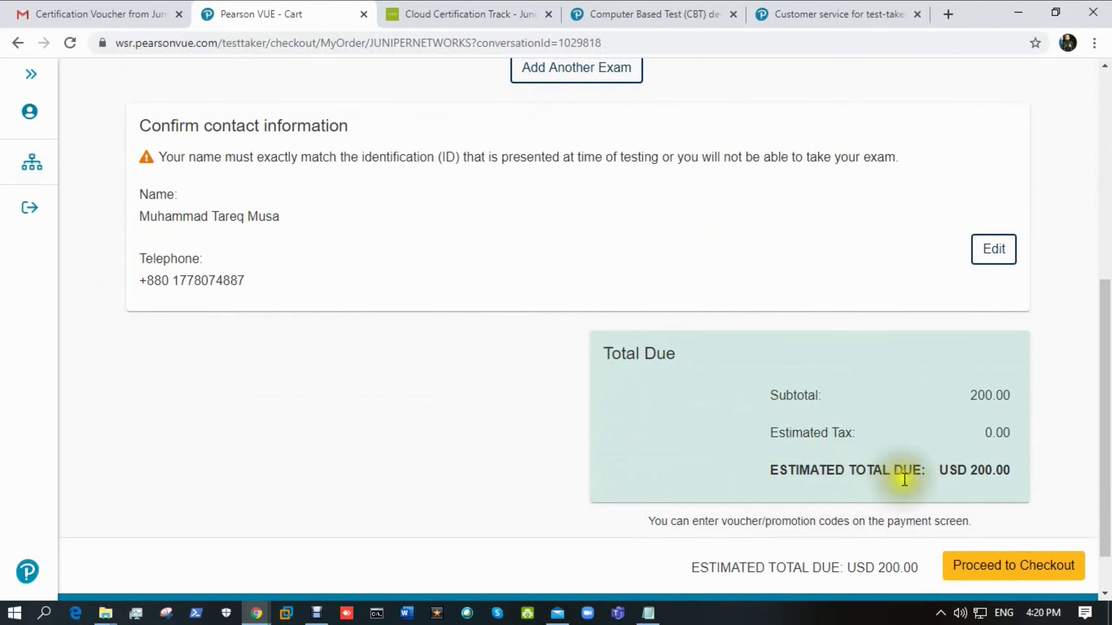
left_click(1010, 568)
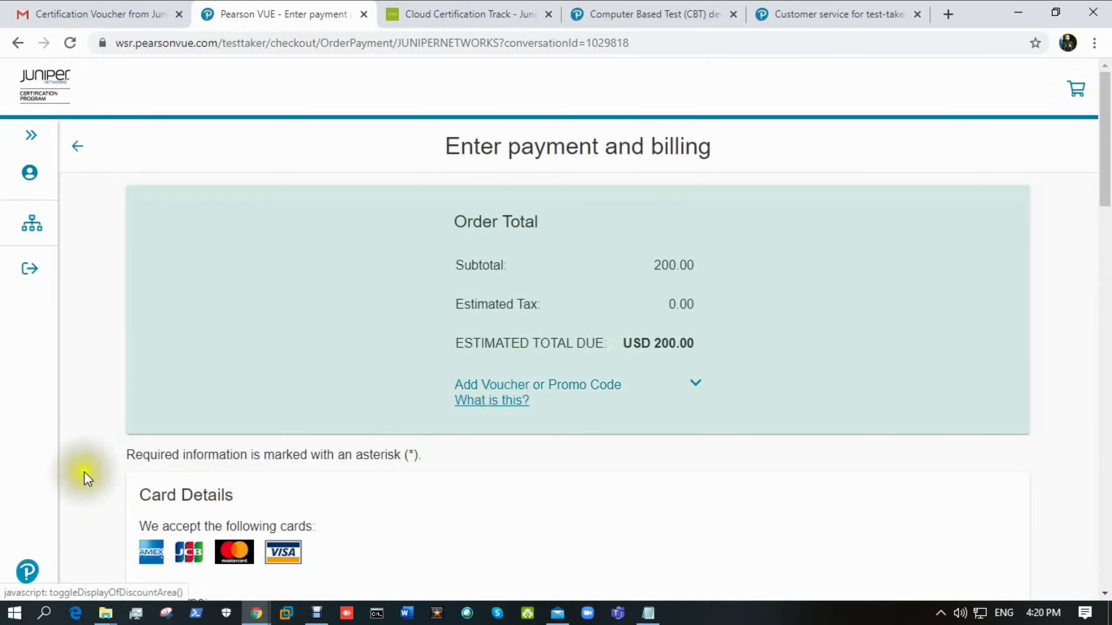
- Reveal the voucher/promotion code field on the USD 200.00 payment and billing page
scroll(115, 311, "down", 2)
scroll(134, 314, "up", 2)
scroll(133, 314, "down", 2)
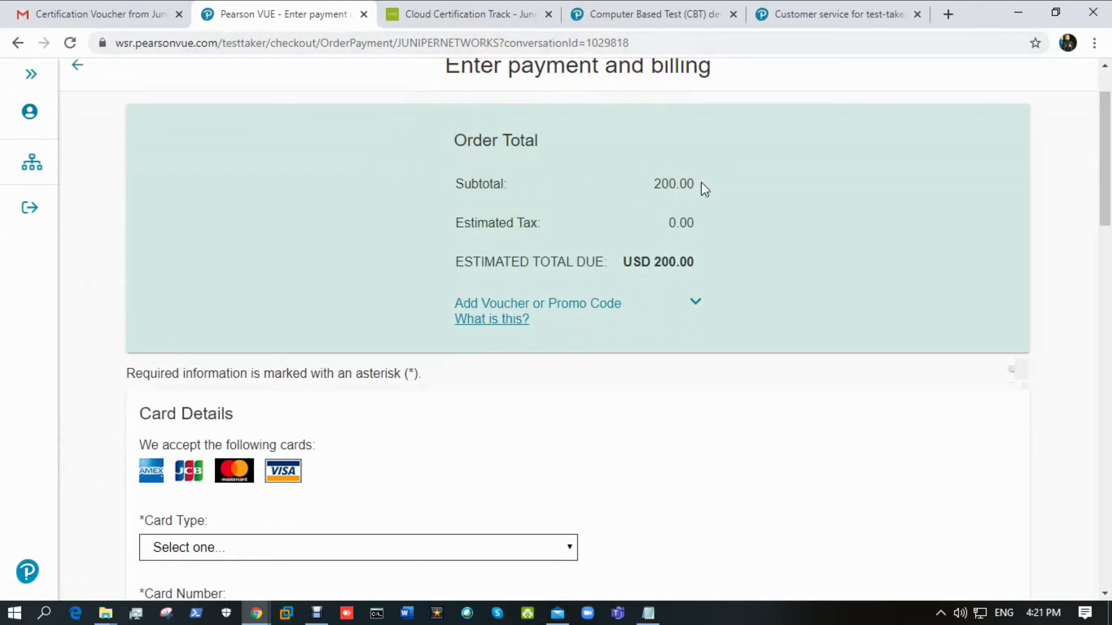
left_click(474, 309)
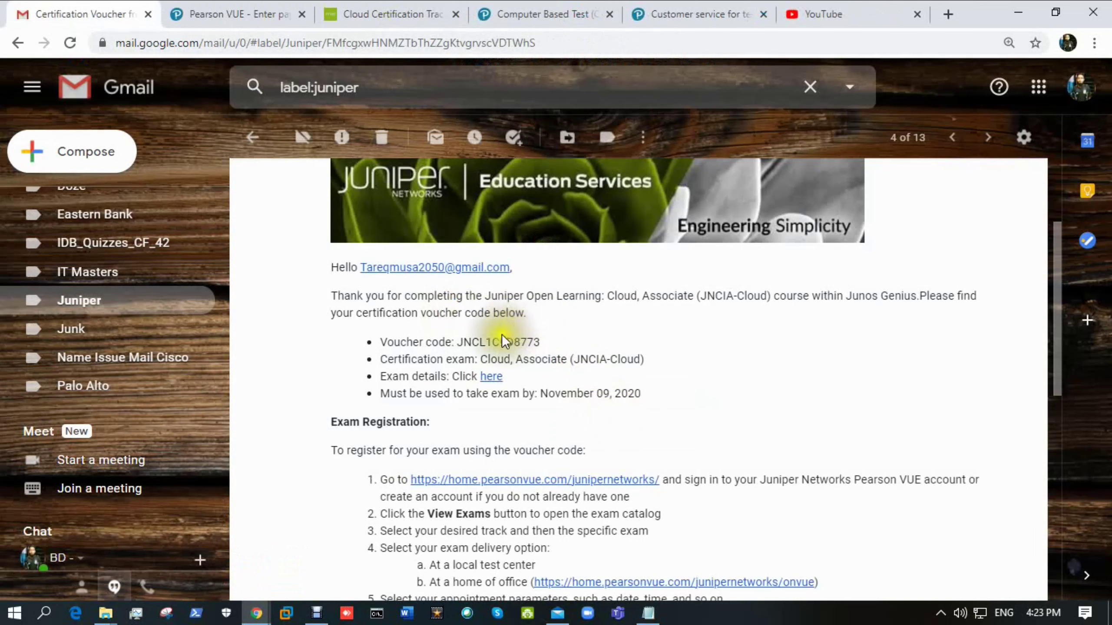
- Copy the voucher code from the certification voucher email, then go back to the Juniper label list
double_click(500, 341)
right_click(501, 344)
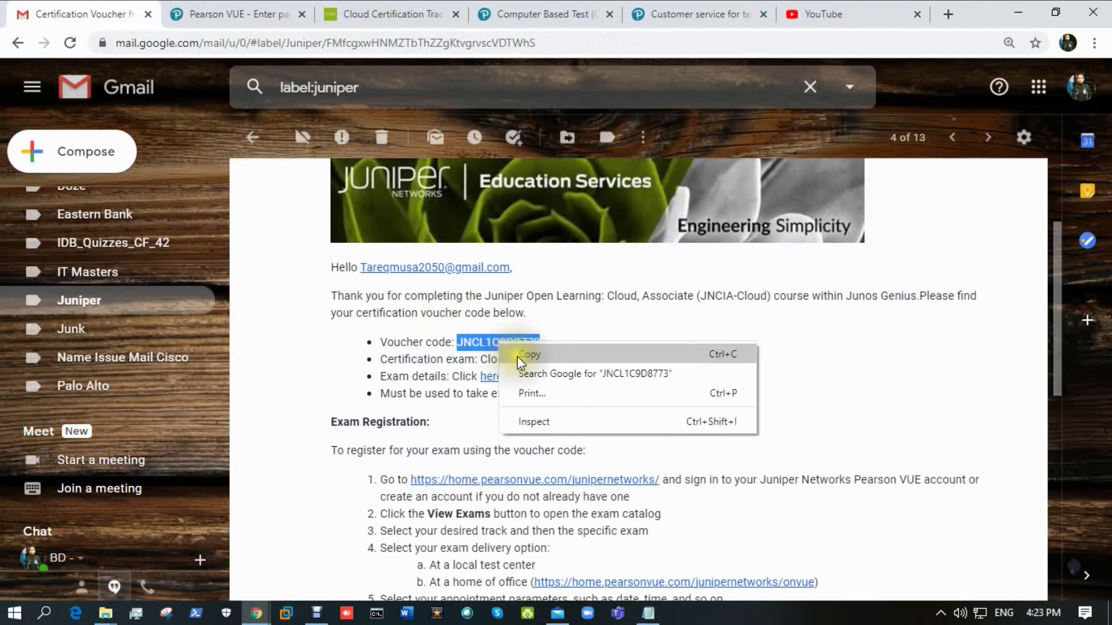
left_click(523, 353)
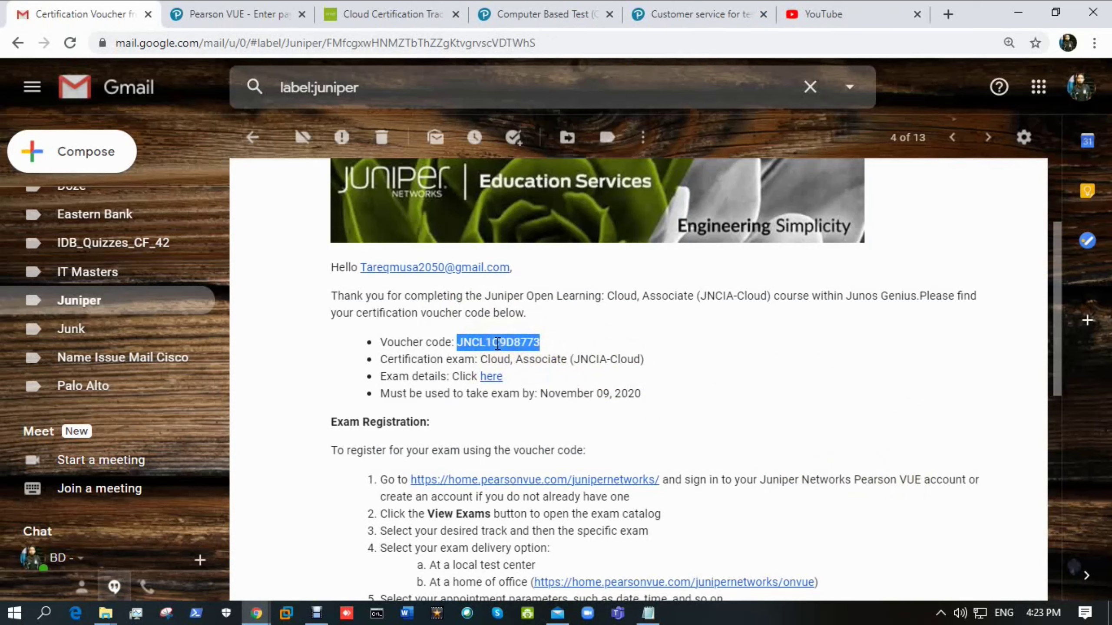
left_click(135, 311)
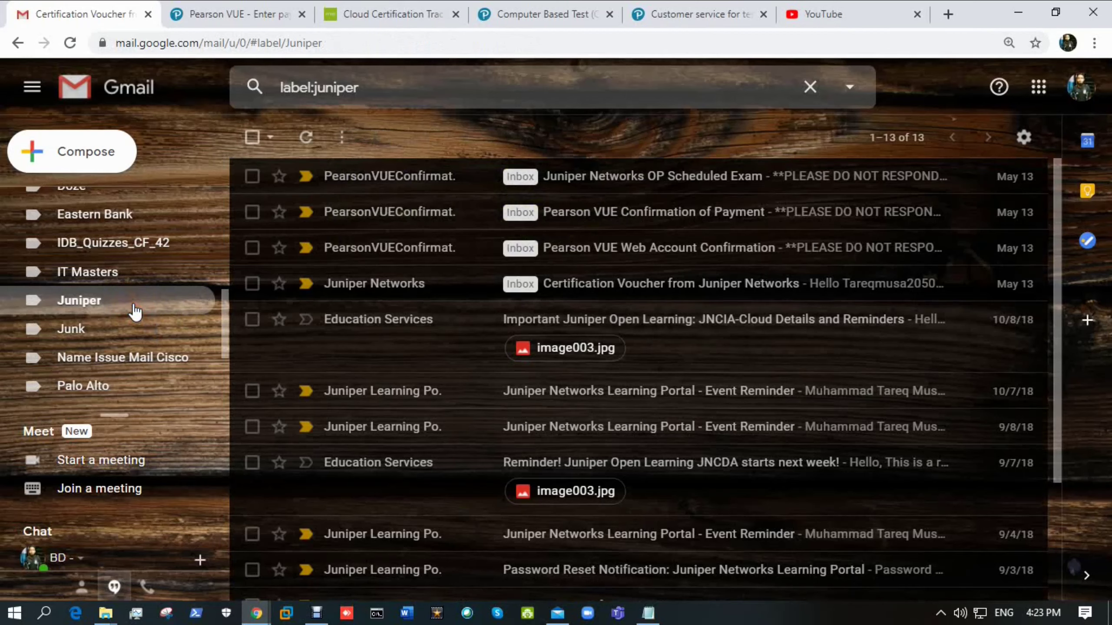
left_click(627, 224)
scroll(425, 424, "down", 5)
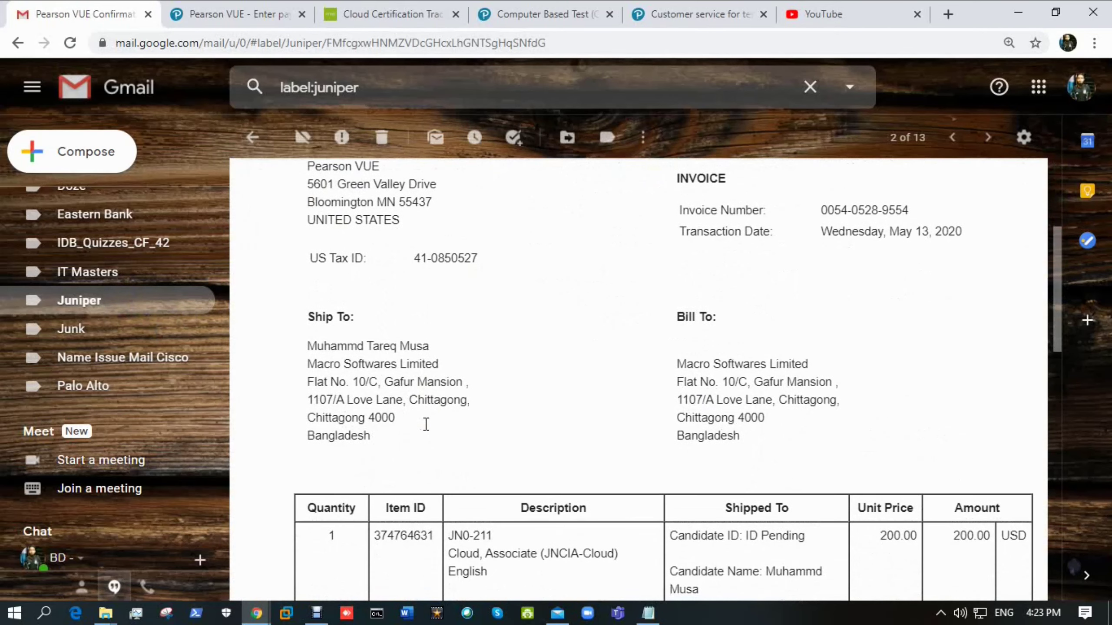
scroll(430, 432, "down", 5)
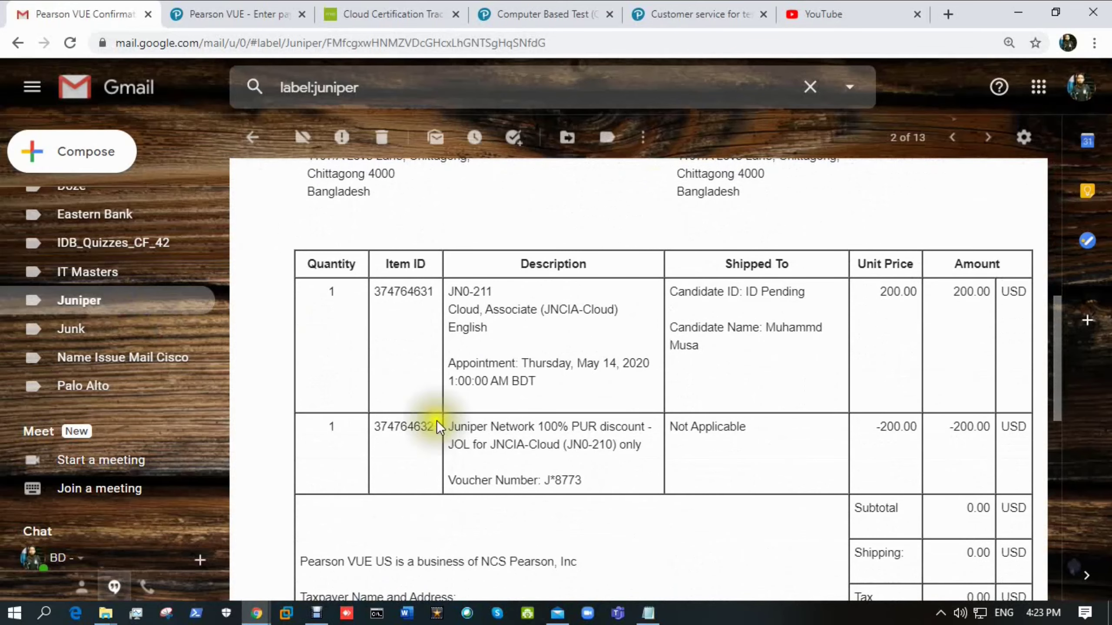
scroll(750, 370, "down", 1)
scroll(819, 298, "up", 1)
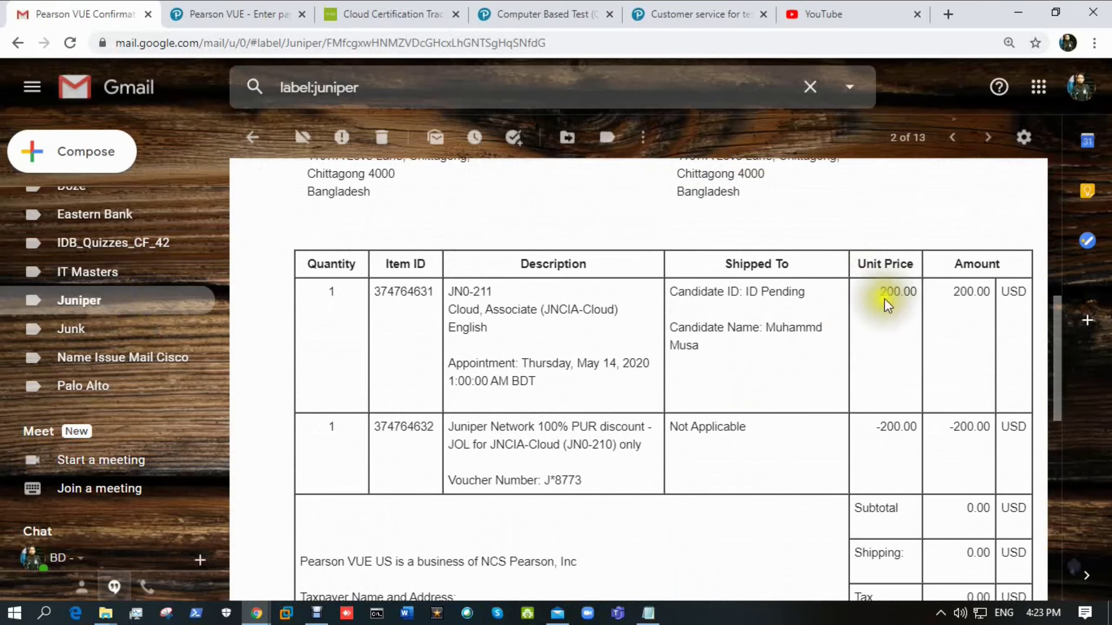
left_click_drag(878, 294, 1006, 298)
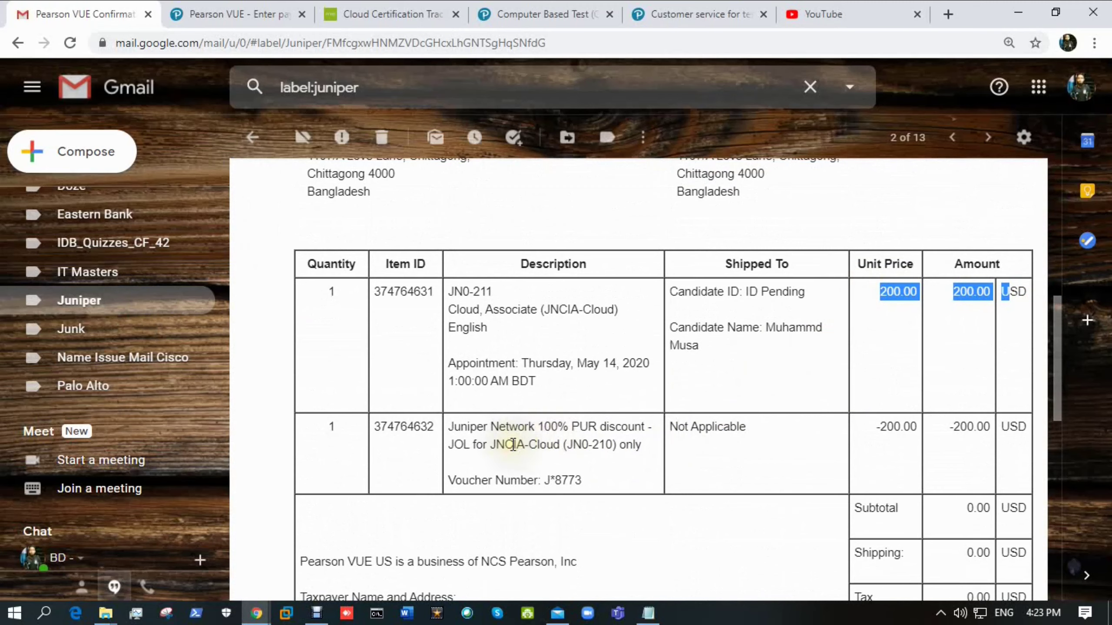
left_click_drag(874, 427, 971, 434)
scroll(1029, 344, "down", 3)
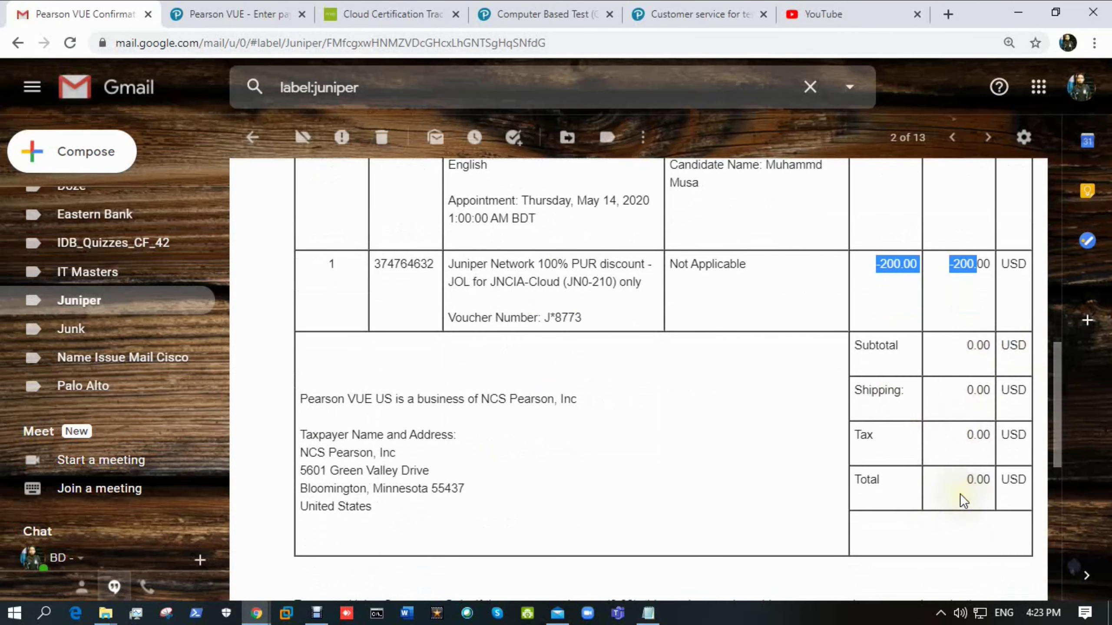
scroll(626, 425, "down", 3)
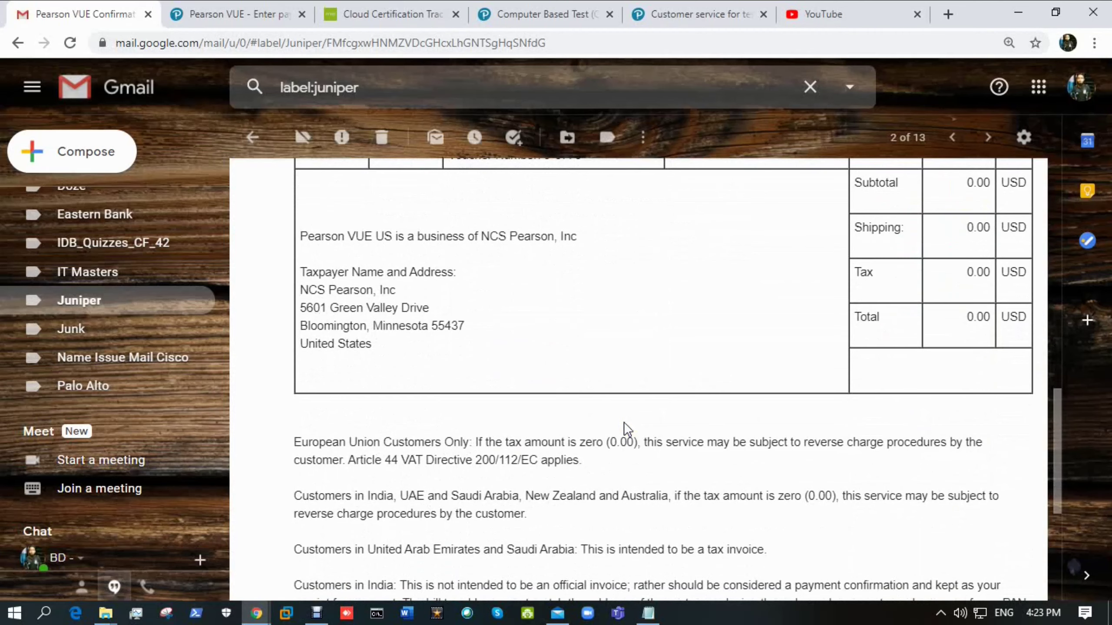
scroll(625, 423, "up", 5)
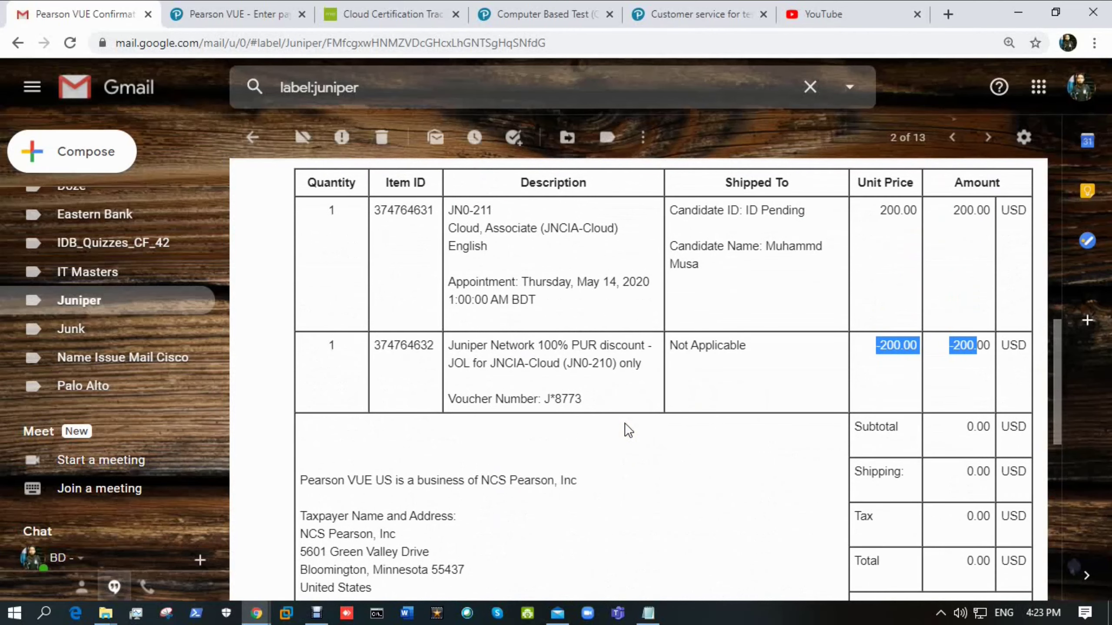
scroll(625, 425, "up", 3)
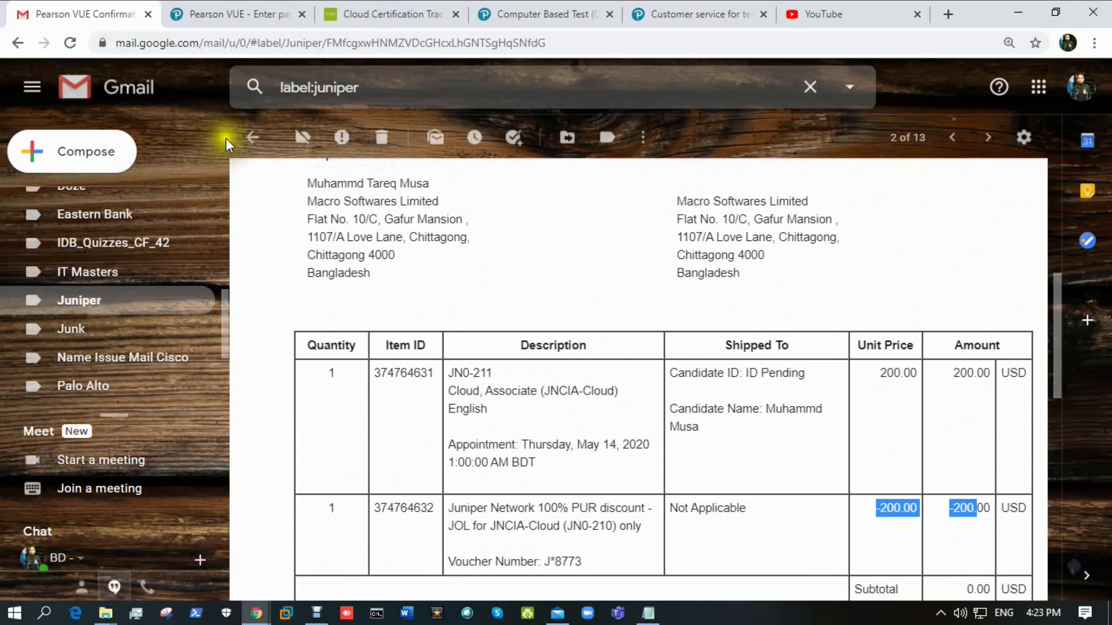
left_click(251, 139)
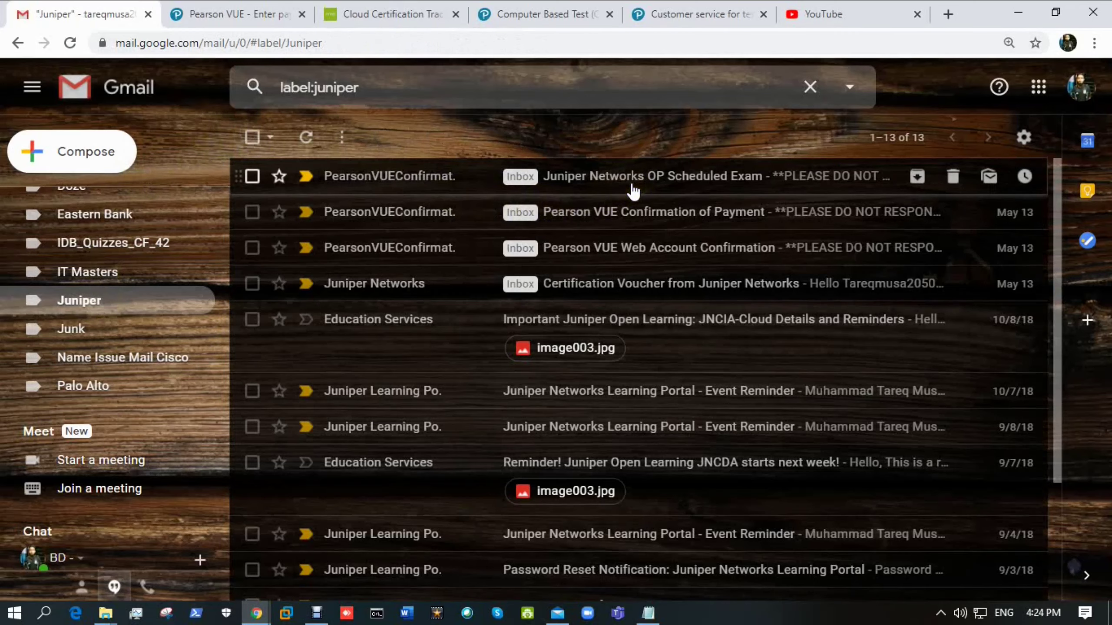
- Read the OP Scheduled Exam email: May 14, 2020, 01:00 AM, 90 minutes, and admission policy
left_click(635, 189)
scroll(512, 401, "down", 9)
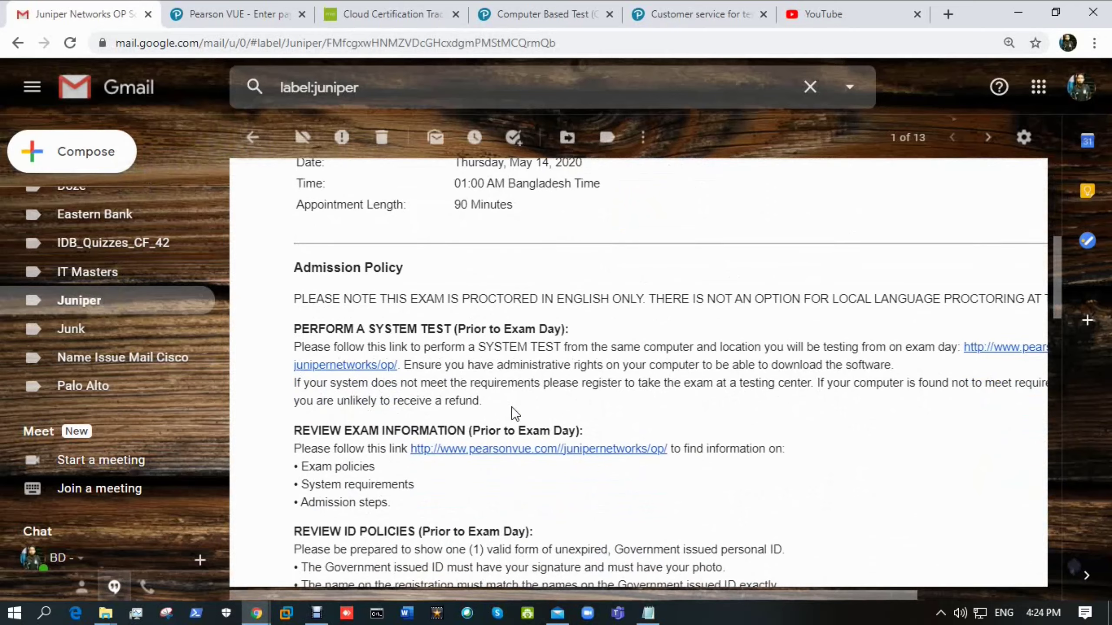
scroll(511, 403, "up", 9)
scroll(511, 403, "up", 1)
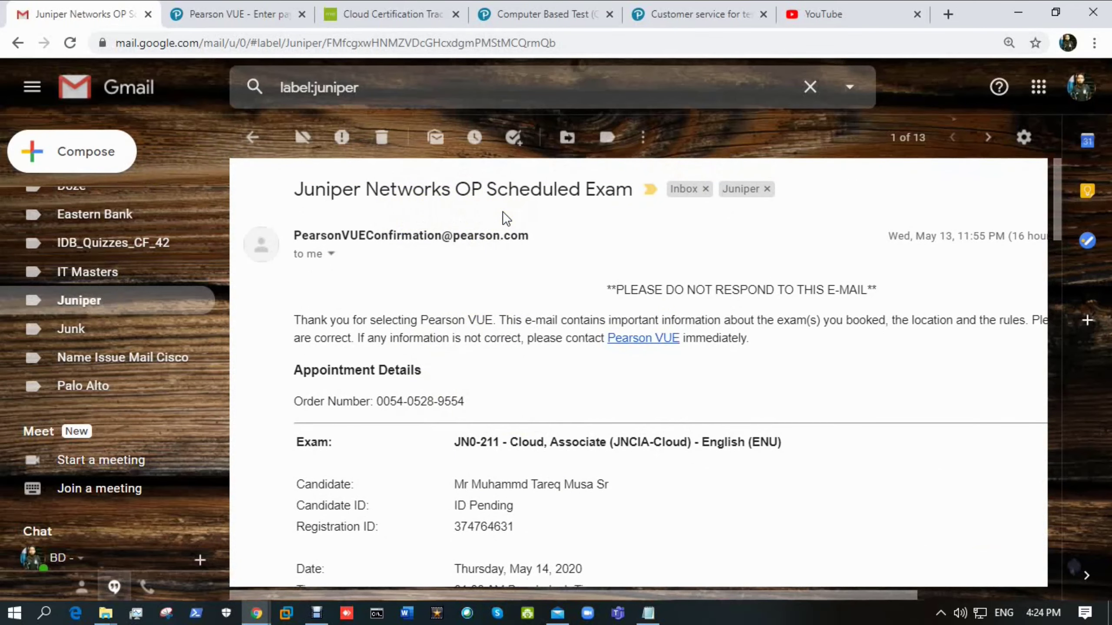
scroll(535, 261, "down", 7)
scroll(552, 341, "down", 2)
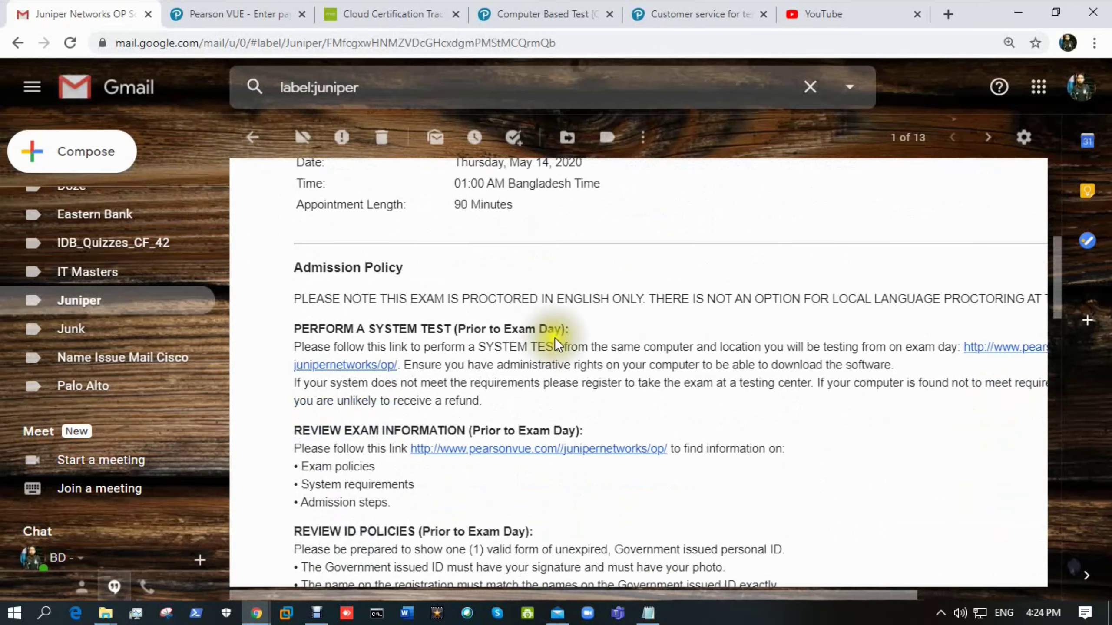
scroll(625, 474, "up", 9)
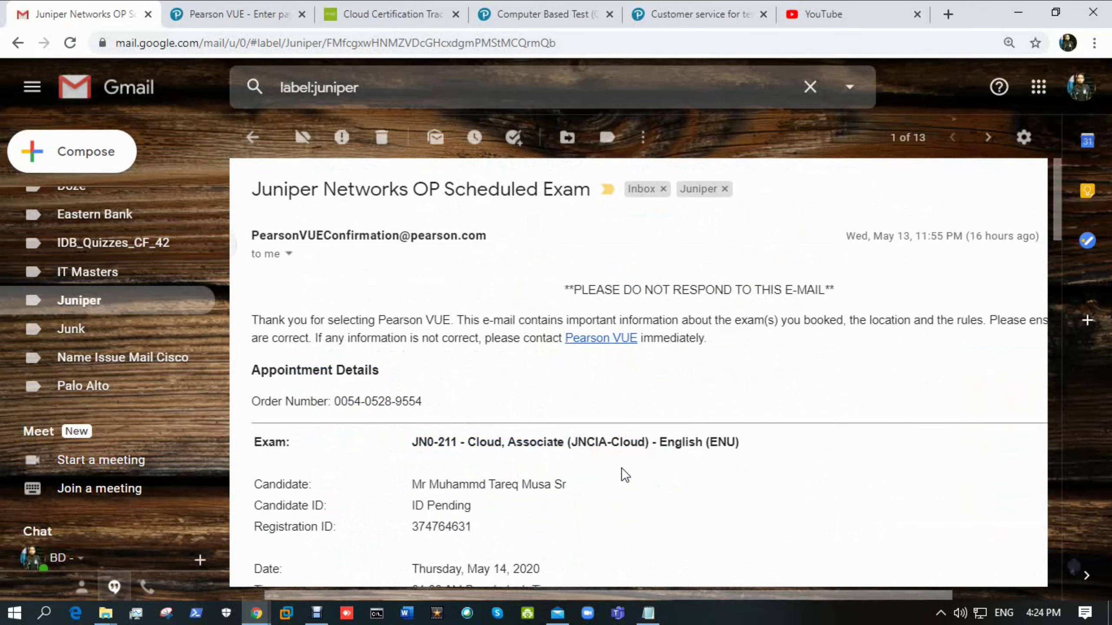
scroll(617, 467, "down", 9)
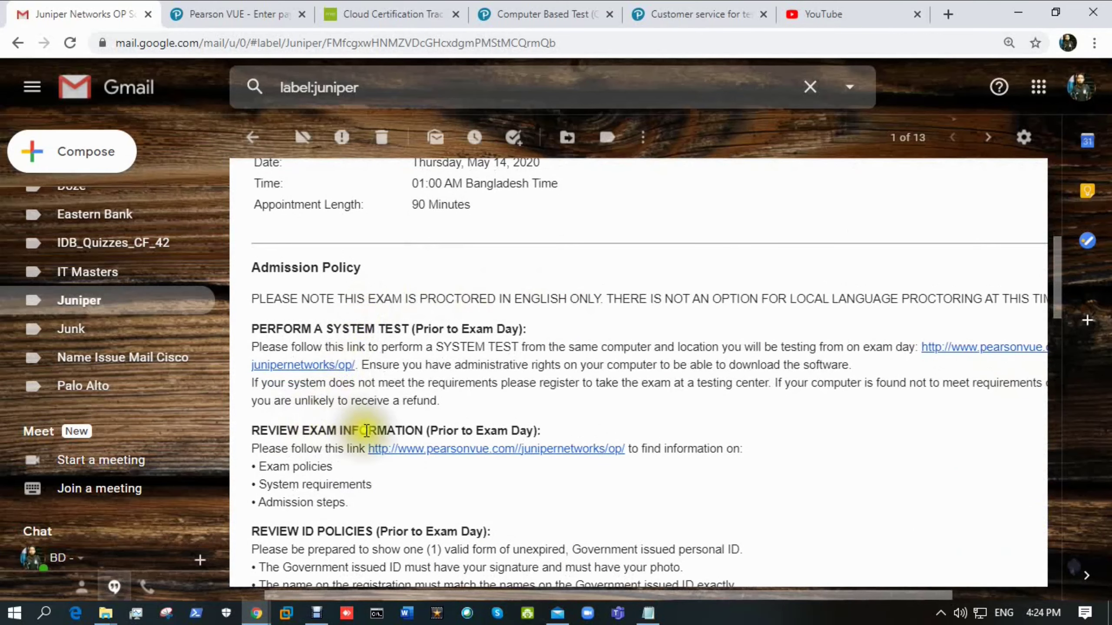
scroll(439, 431, "down", 4)
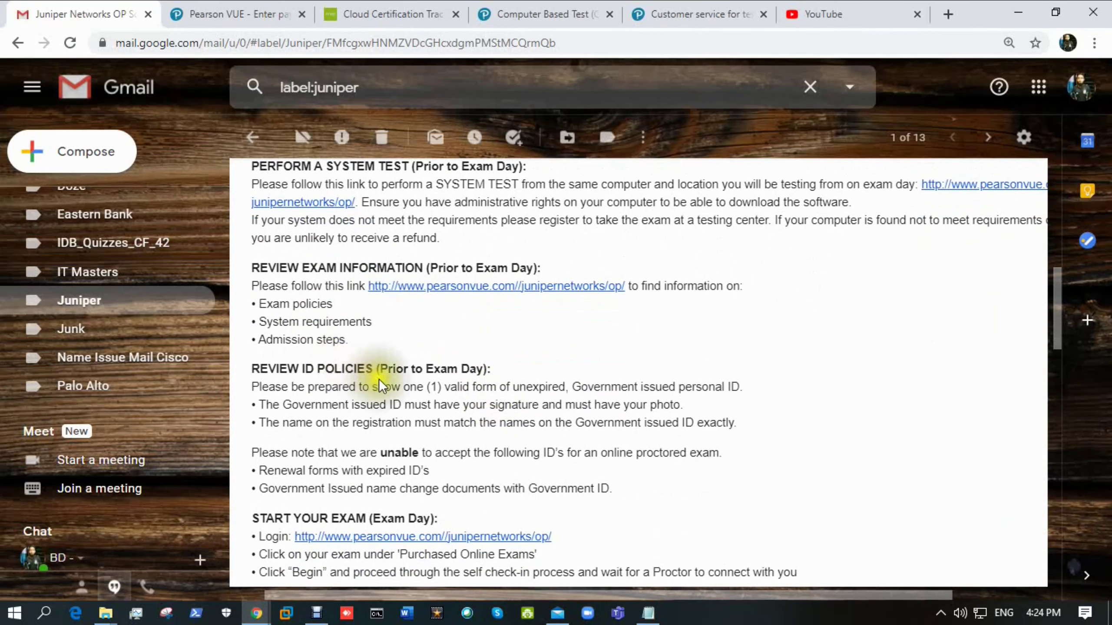
scroll(380, 385, "down", 4)
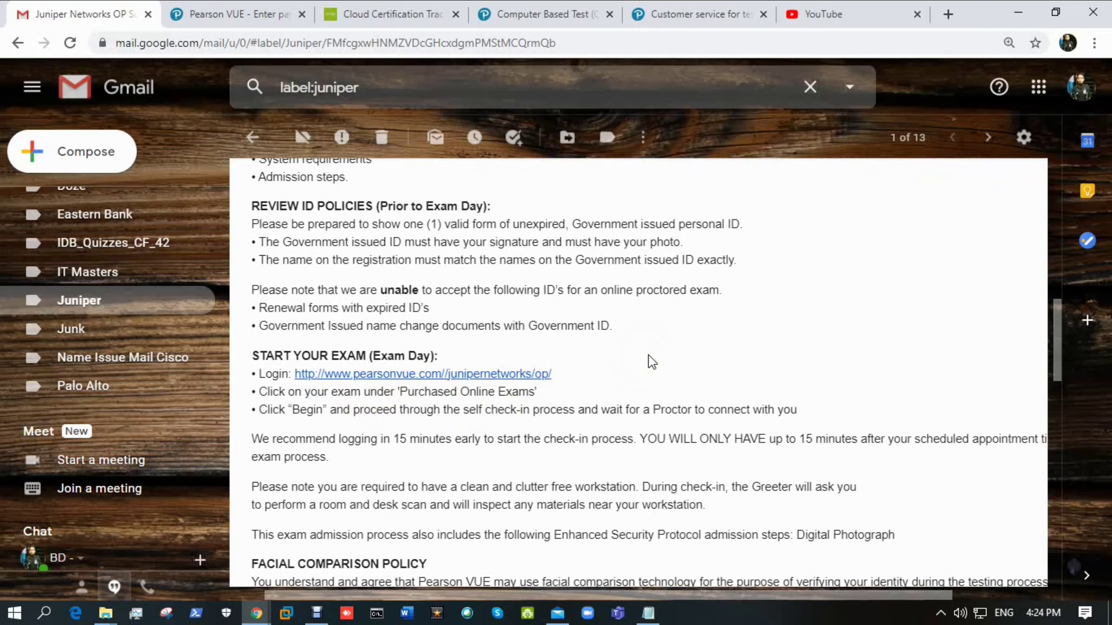
scroll(648, 355, "up", 5)
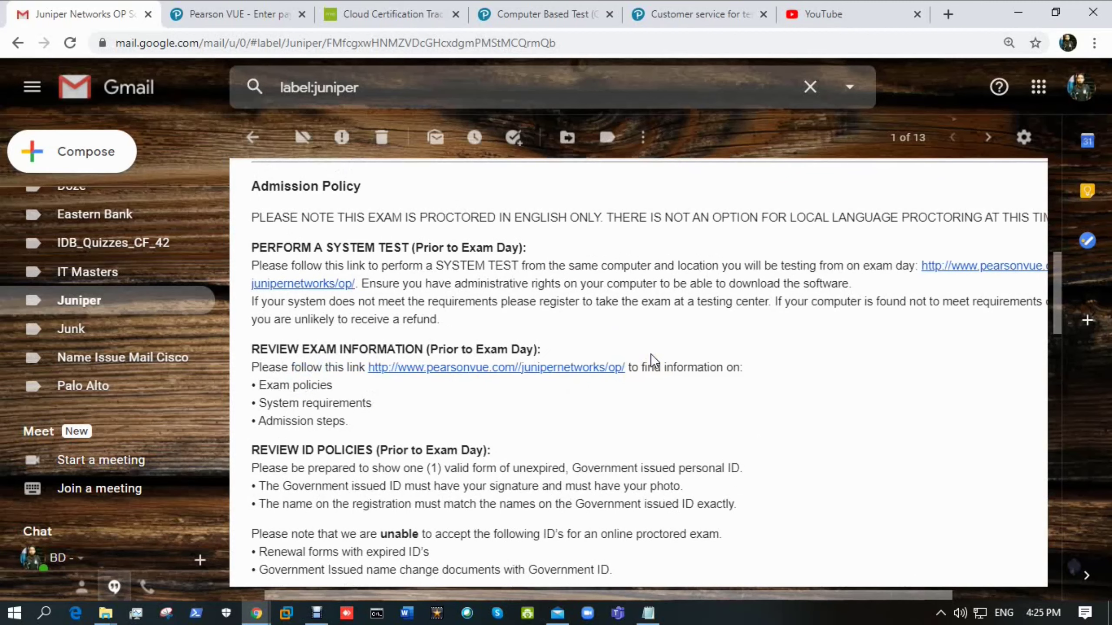
scroll(655, 352, "up", 2)
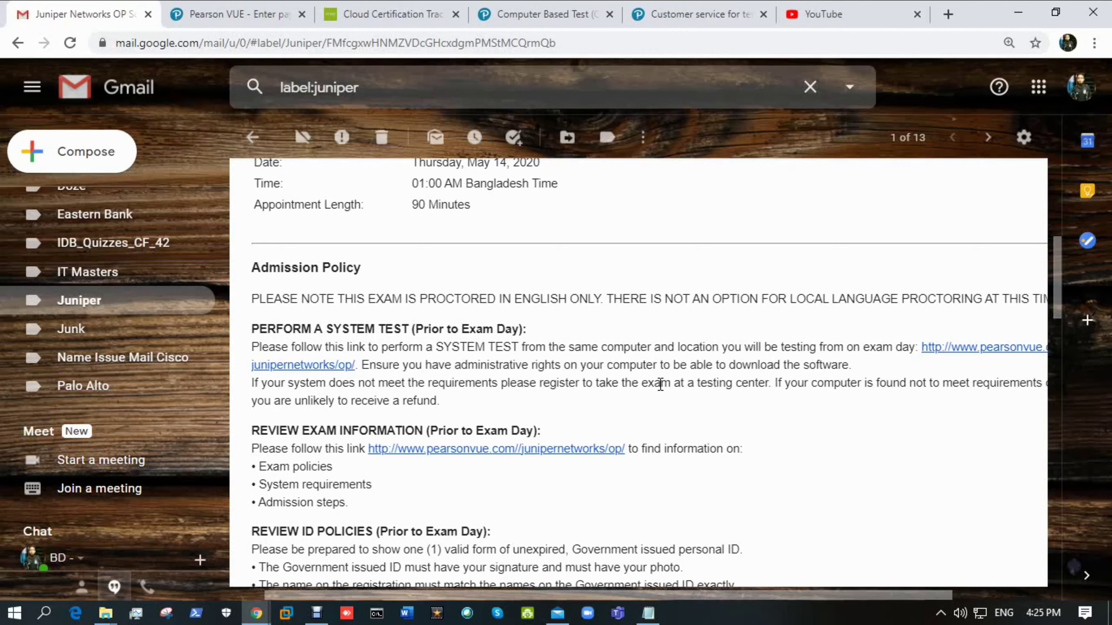
scroll(661, 384, "down", 5)
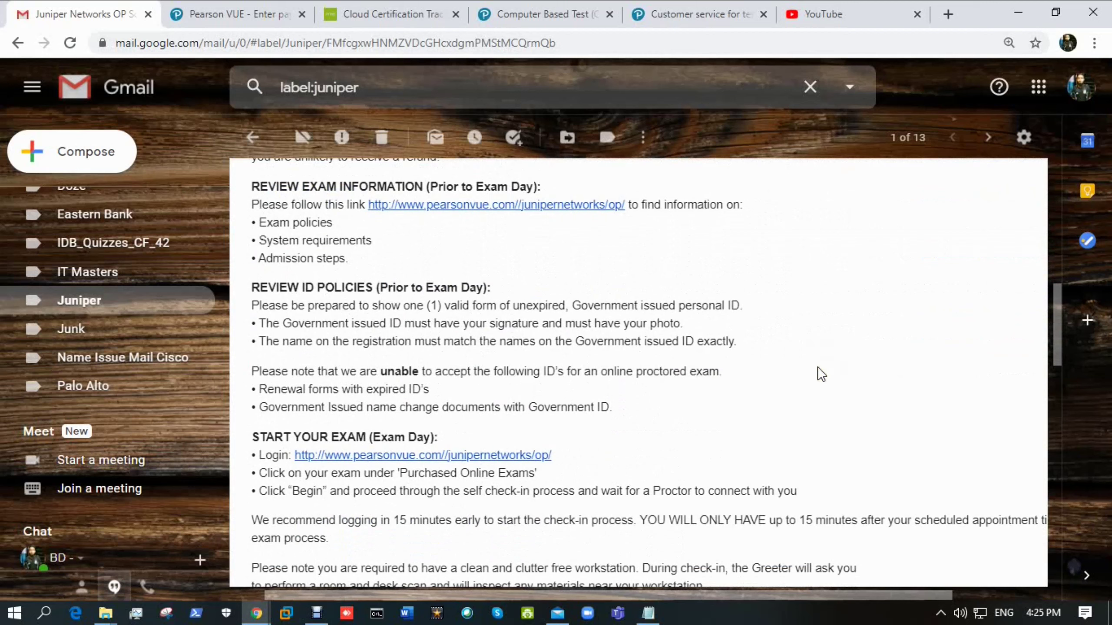